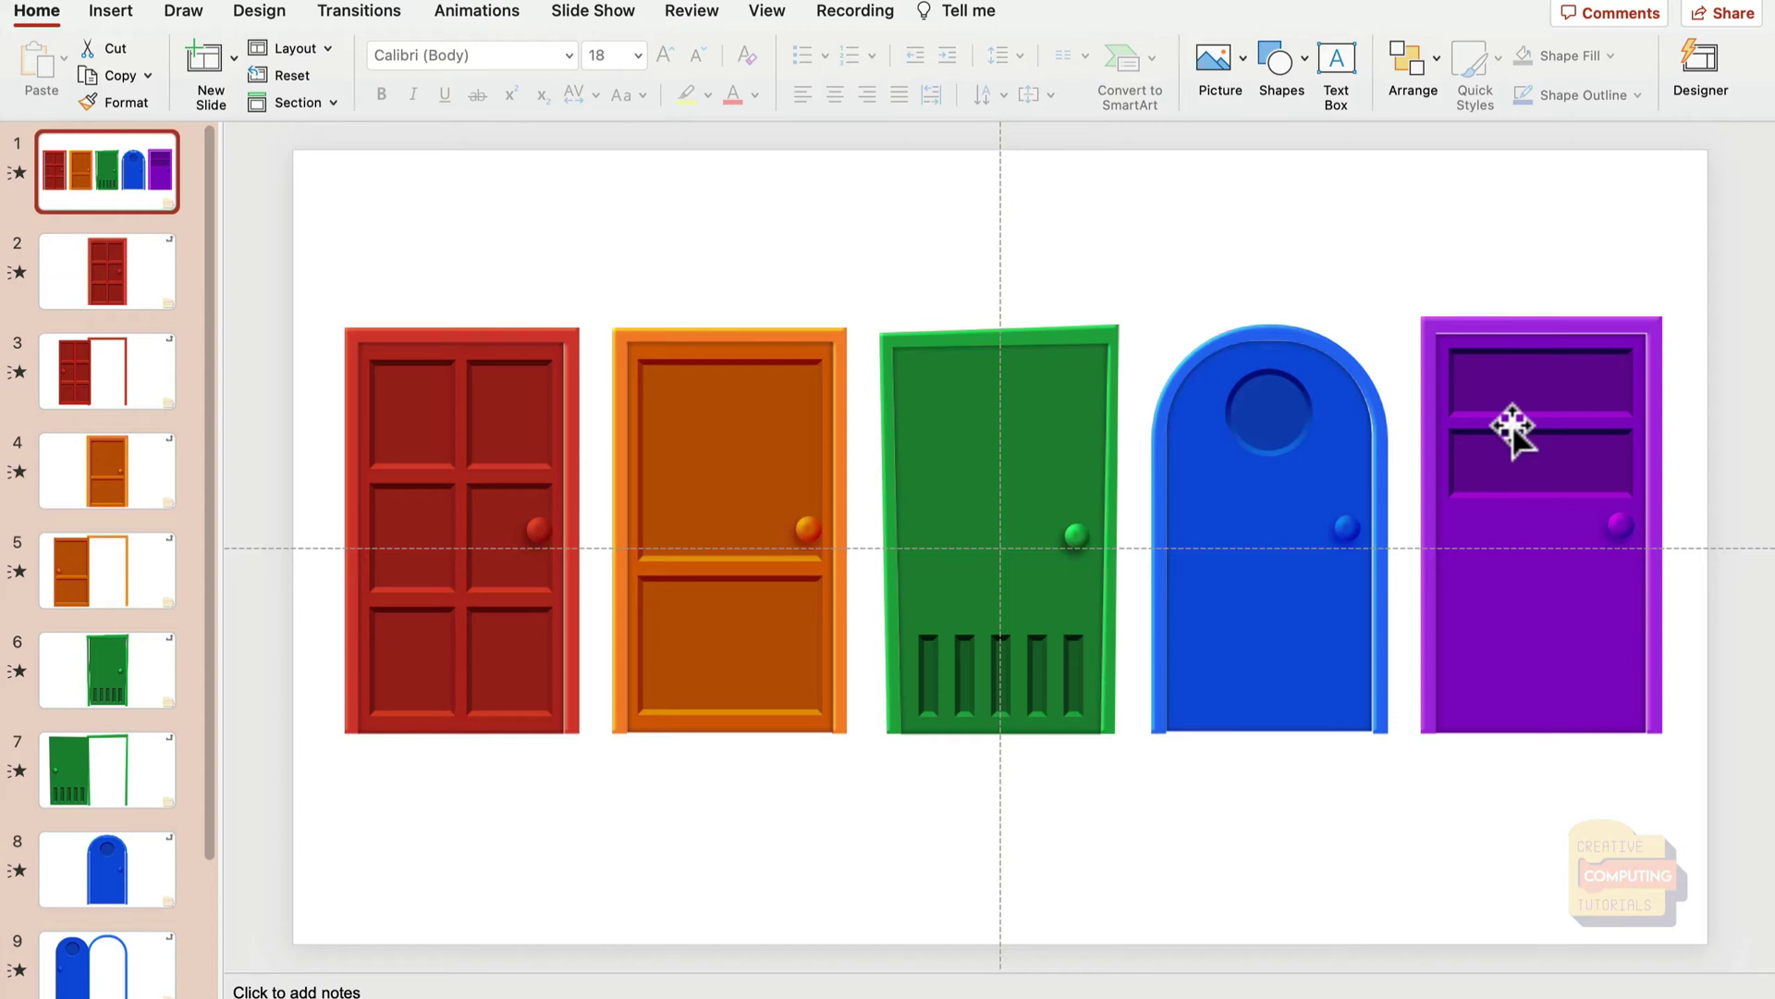
Step: Review slides 2–9: the red, orange, green and blue doors, closed and opened
click(96, 274)
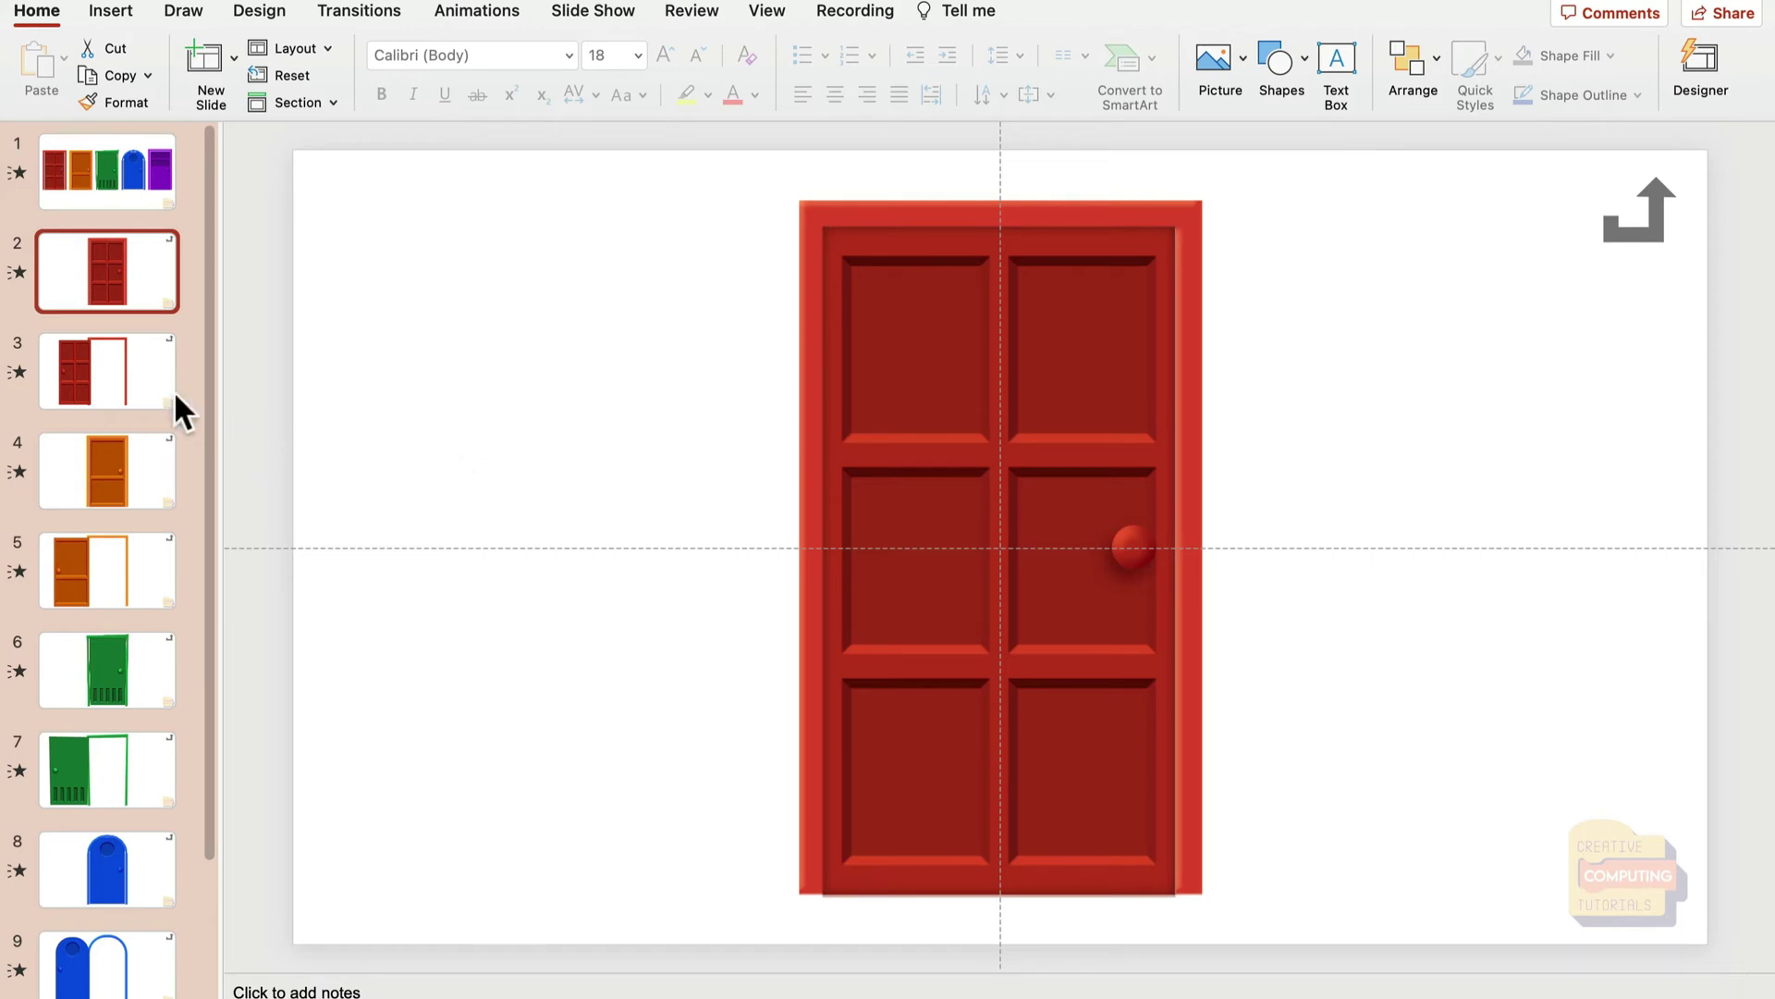
click(141, 374)
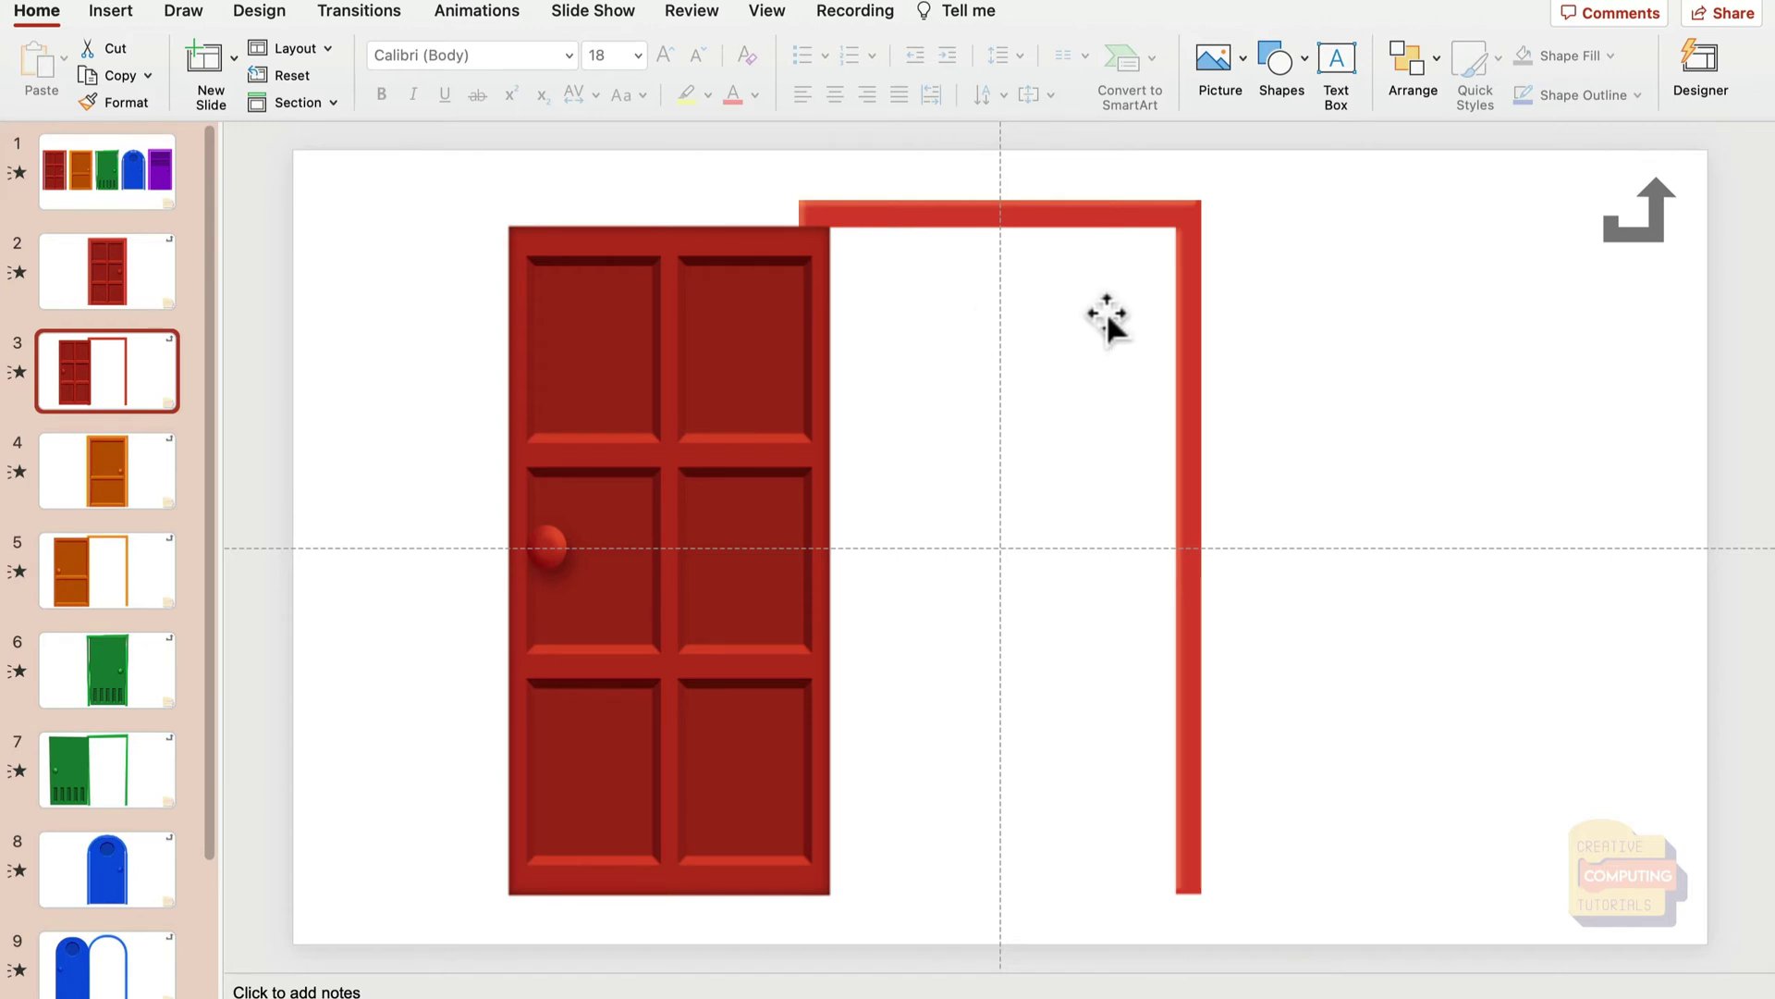
click(106, 475)
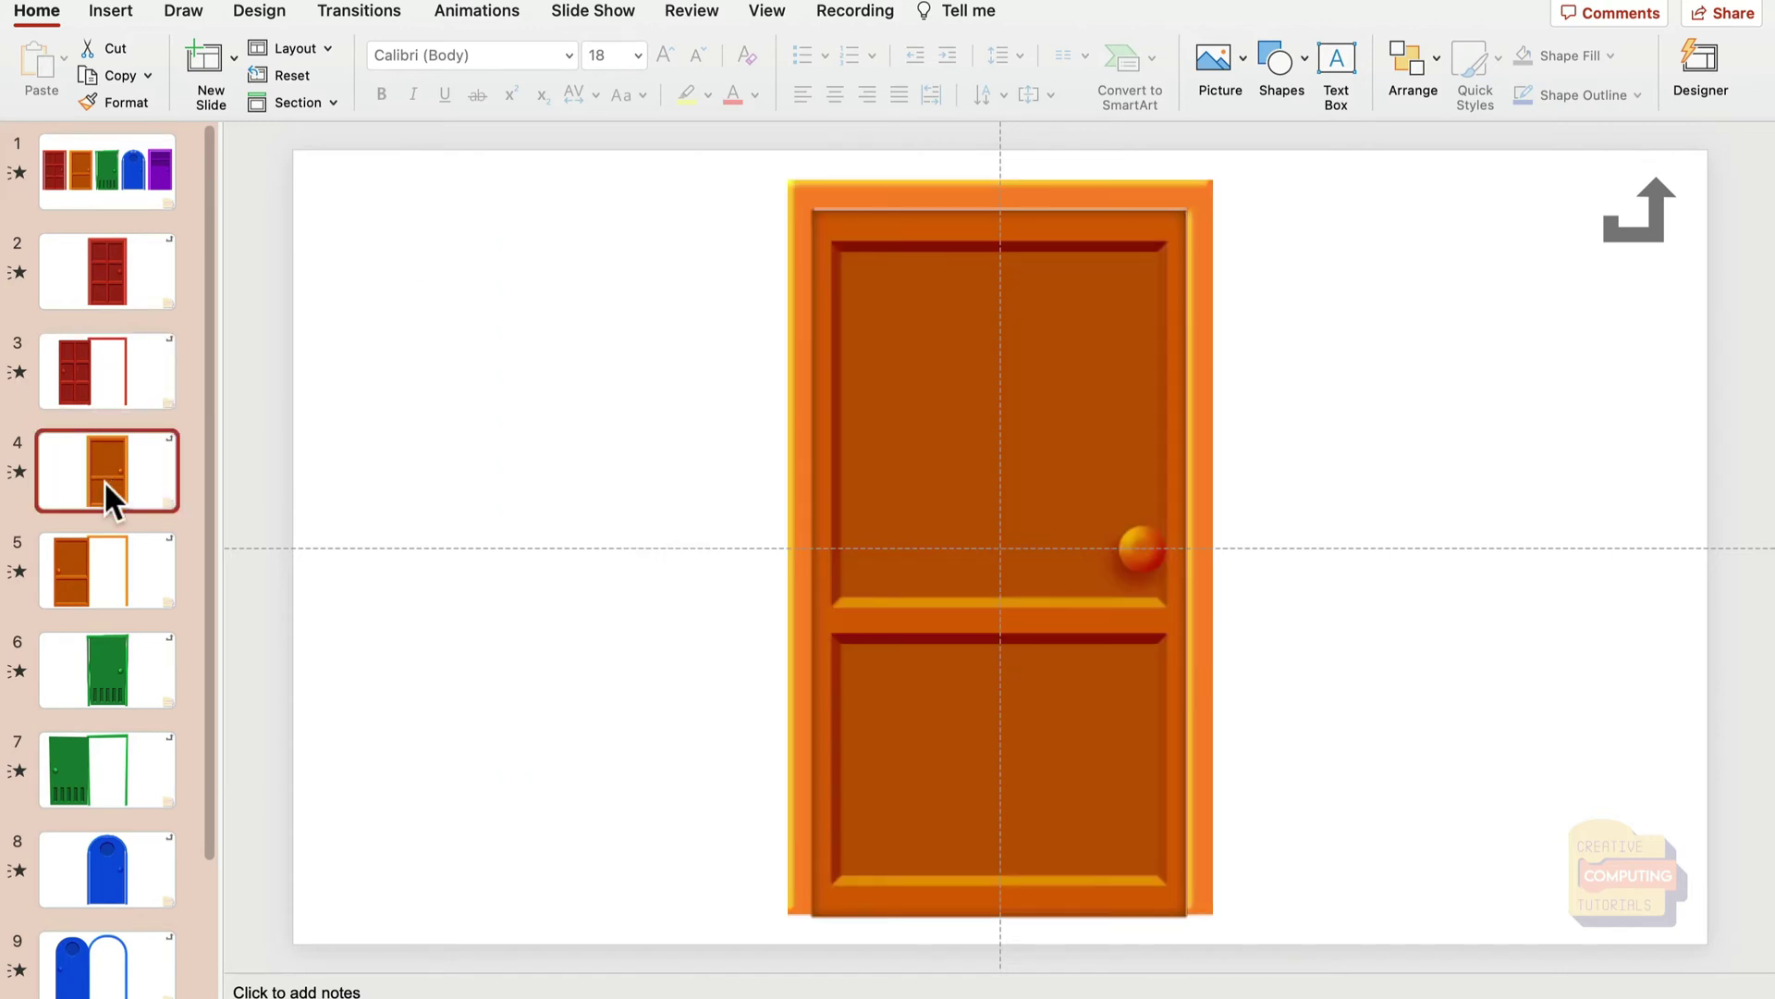
click(108, 557)
click(124, 652)
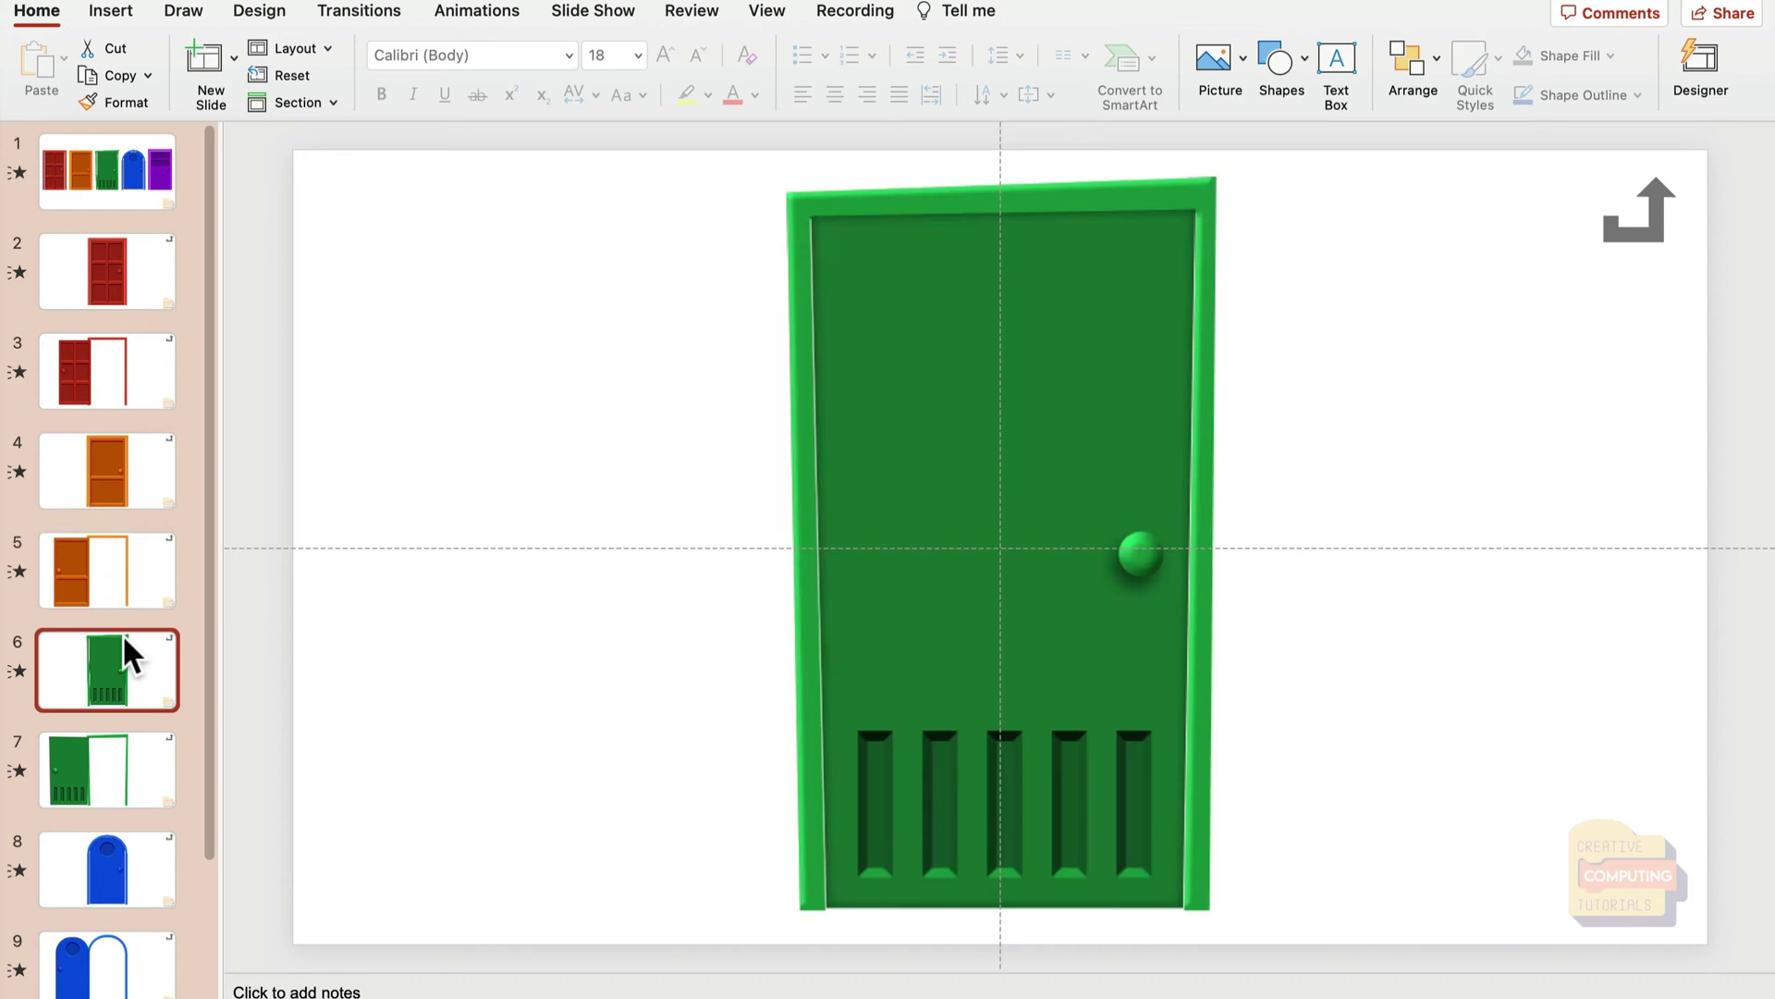
click(142, 759)
click(127, 851)
click(106, 934)
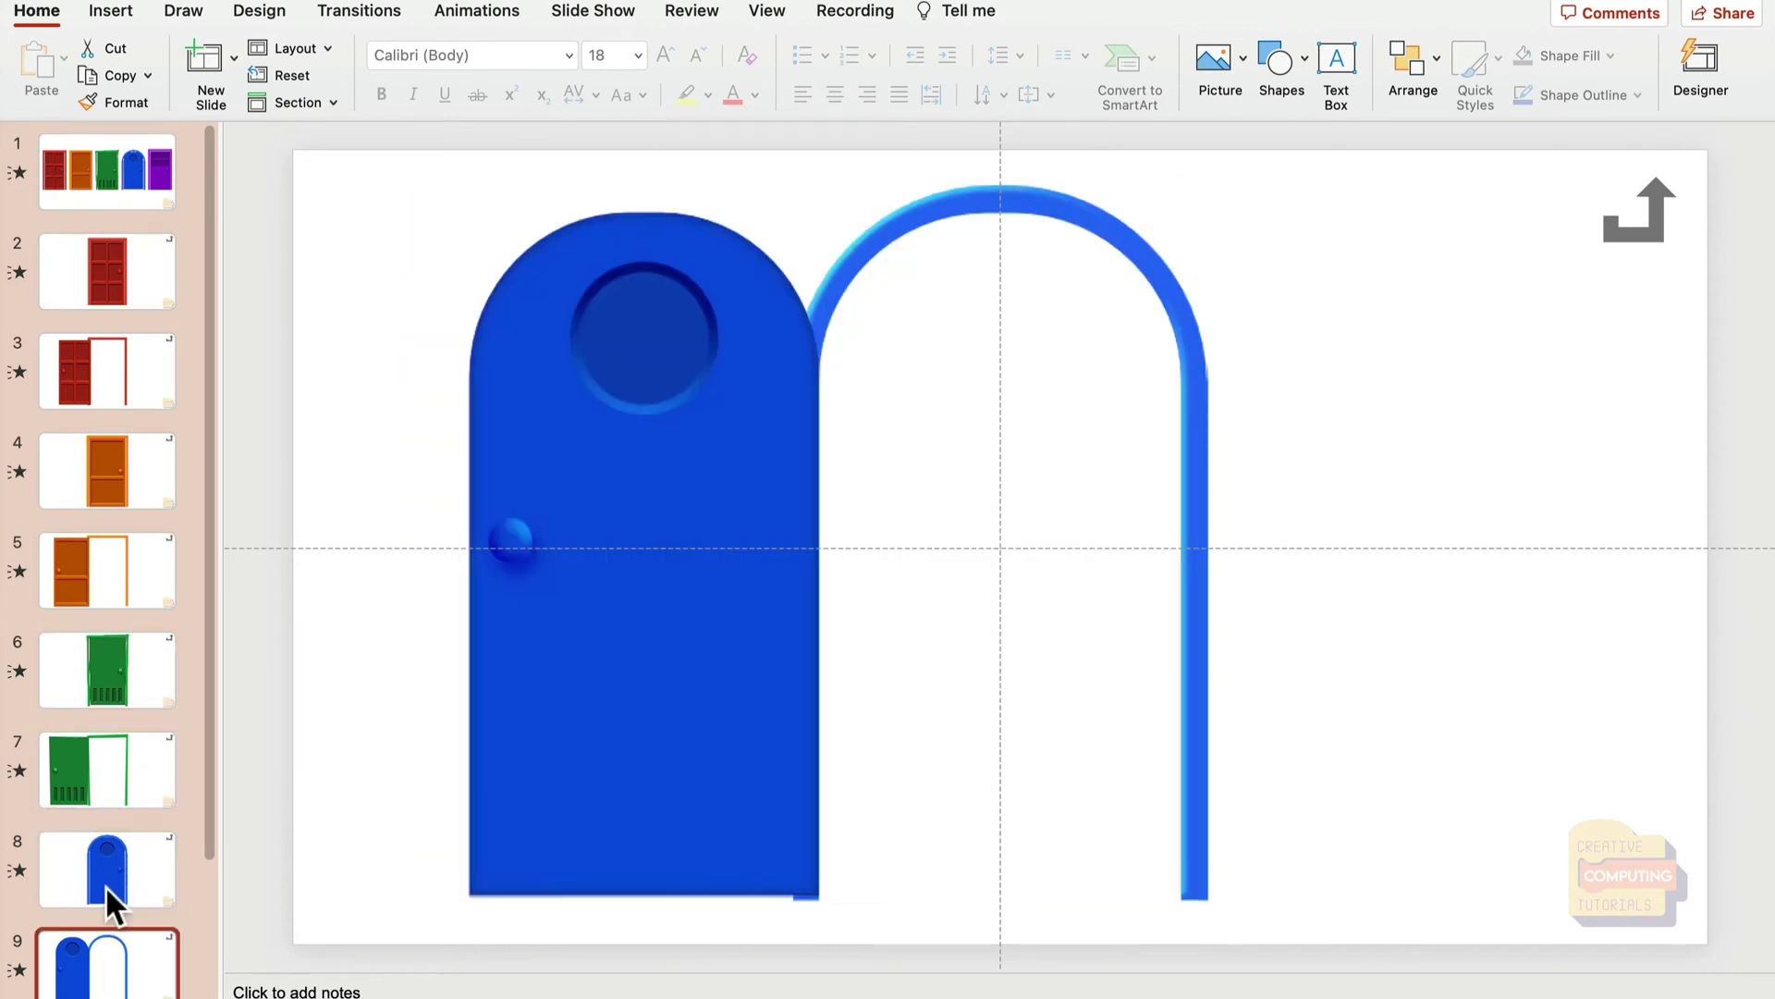
Step: Review the purple door slides 10–11, then return to the five-door title slide
click(119, 877)
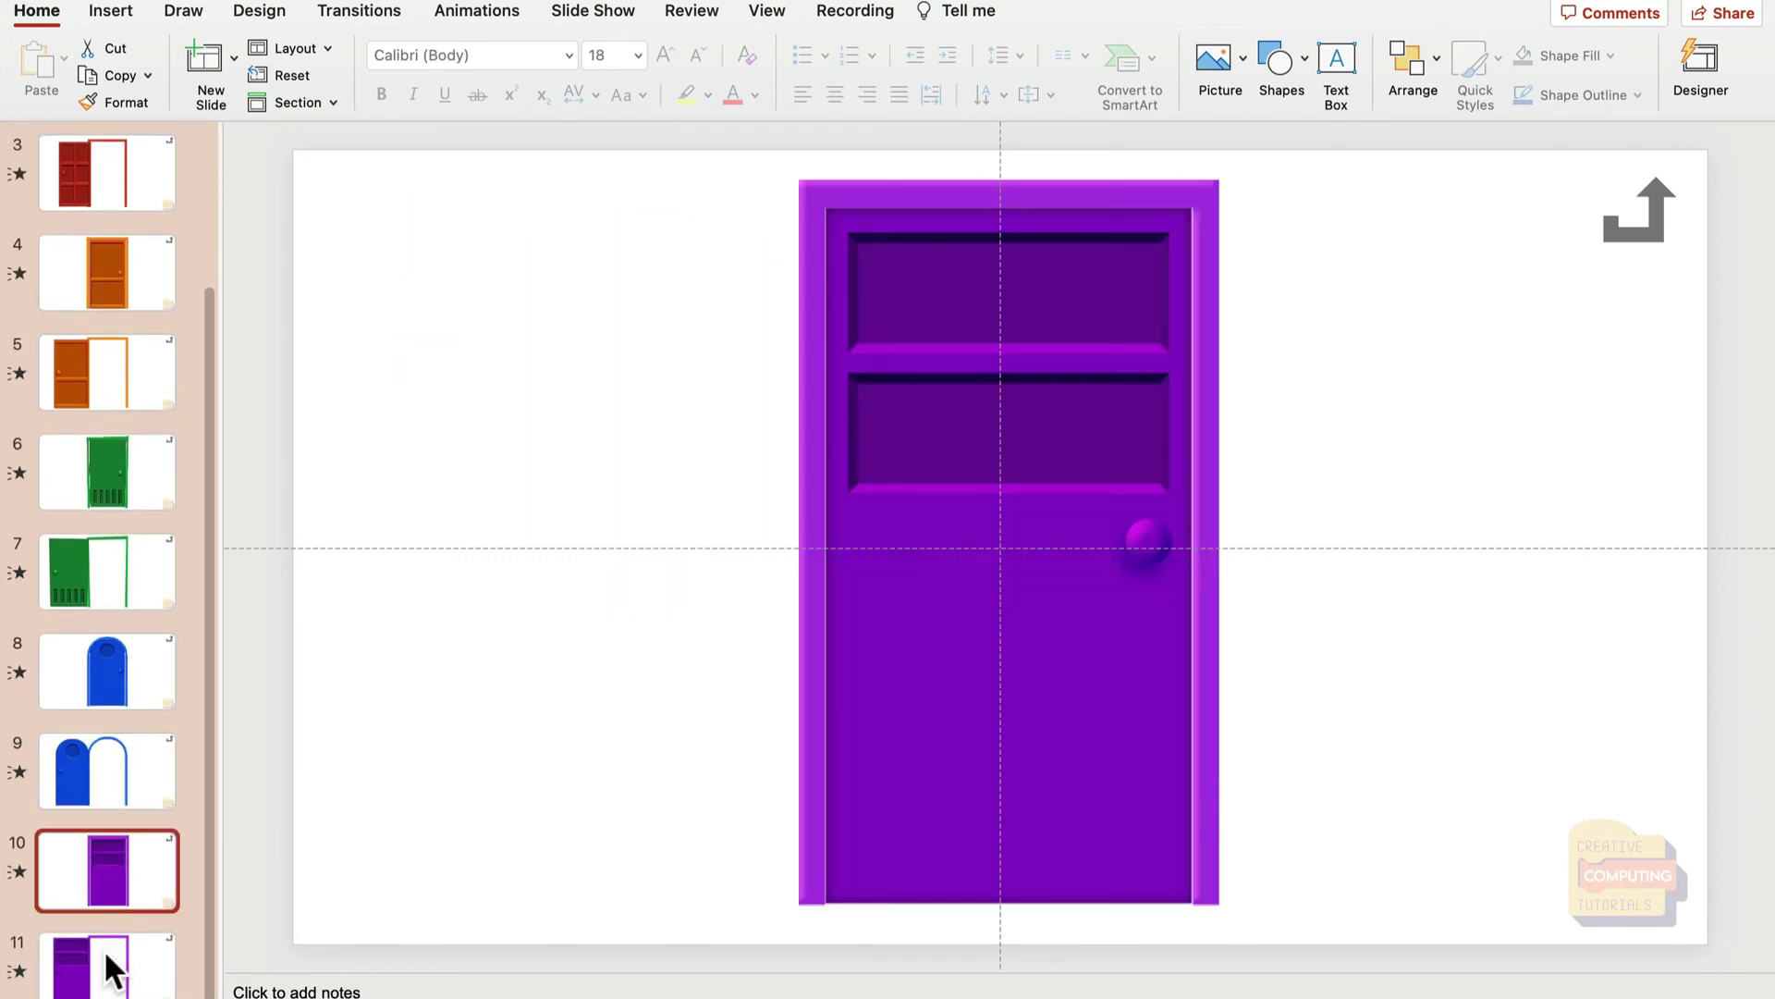
click(104, 949)
click(131, 566)
scroll(125, 557, up, 3)
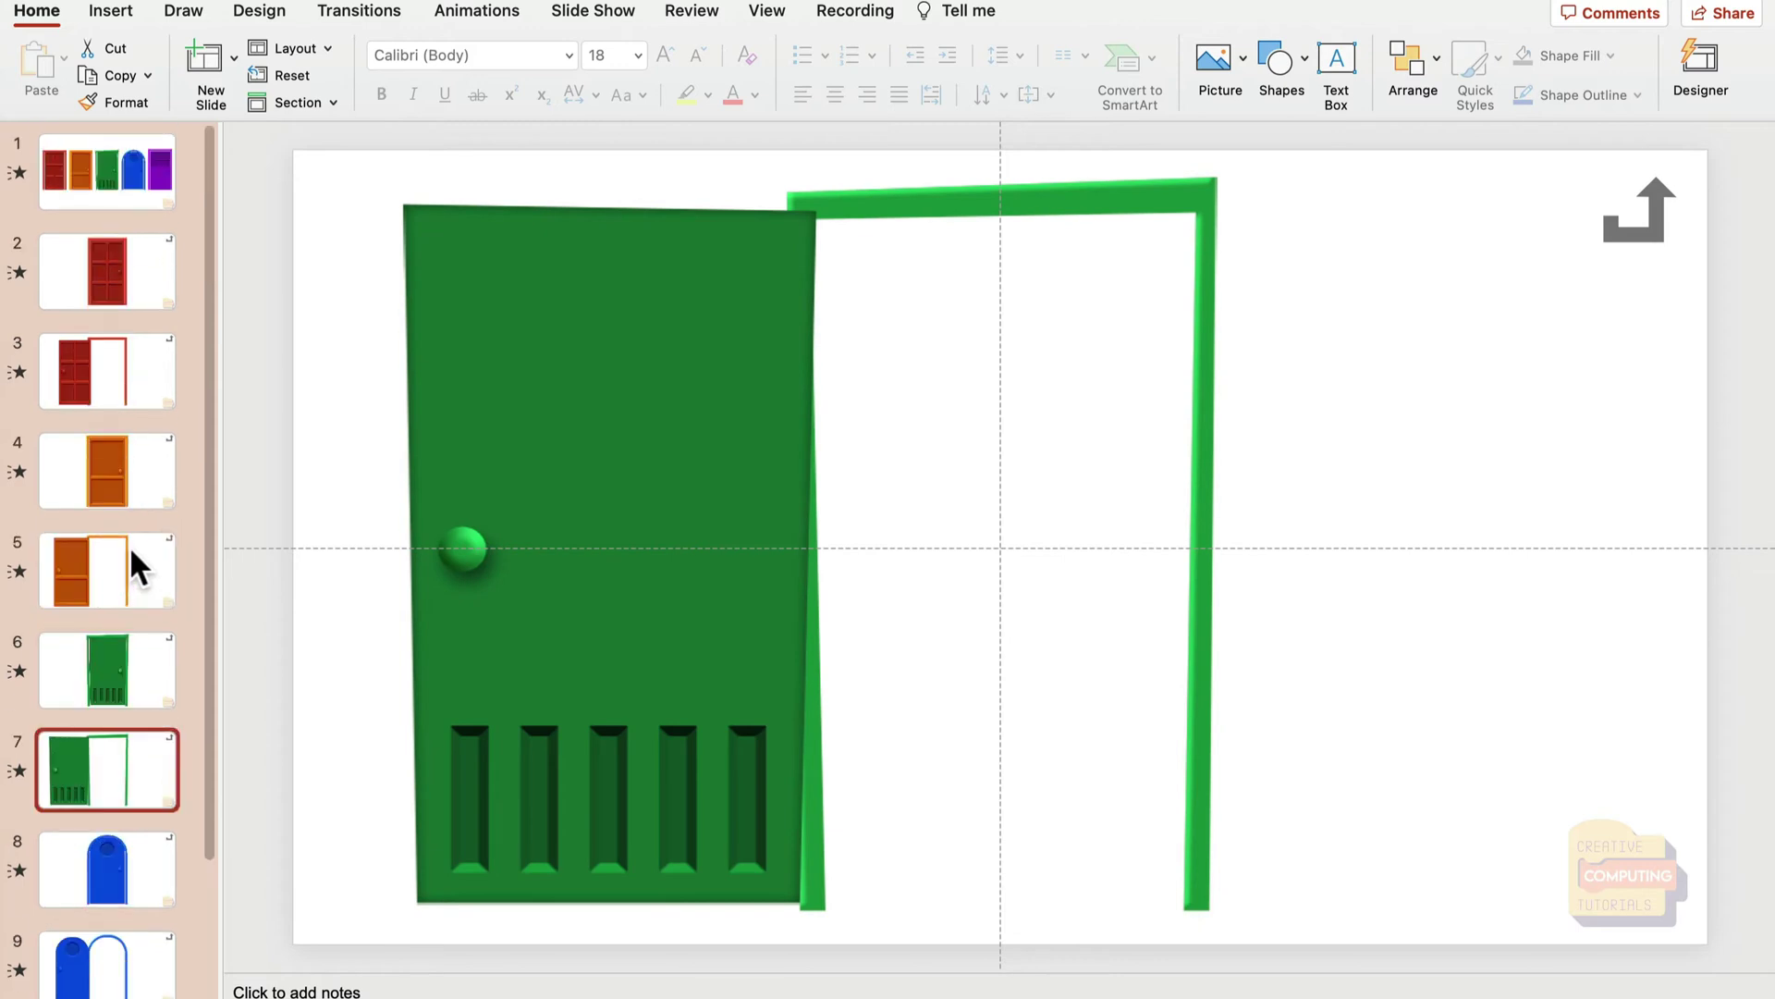
click(118, 172)
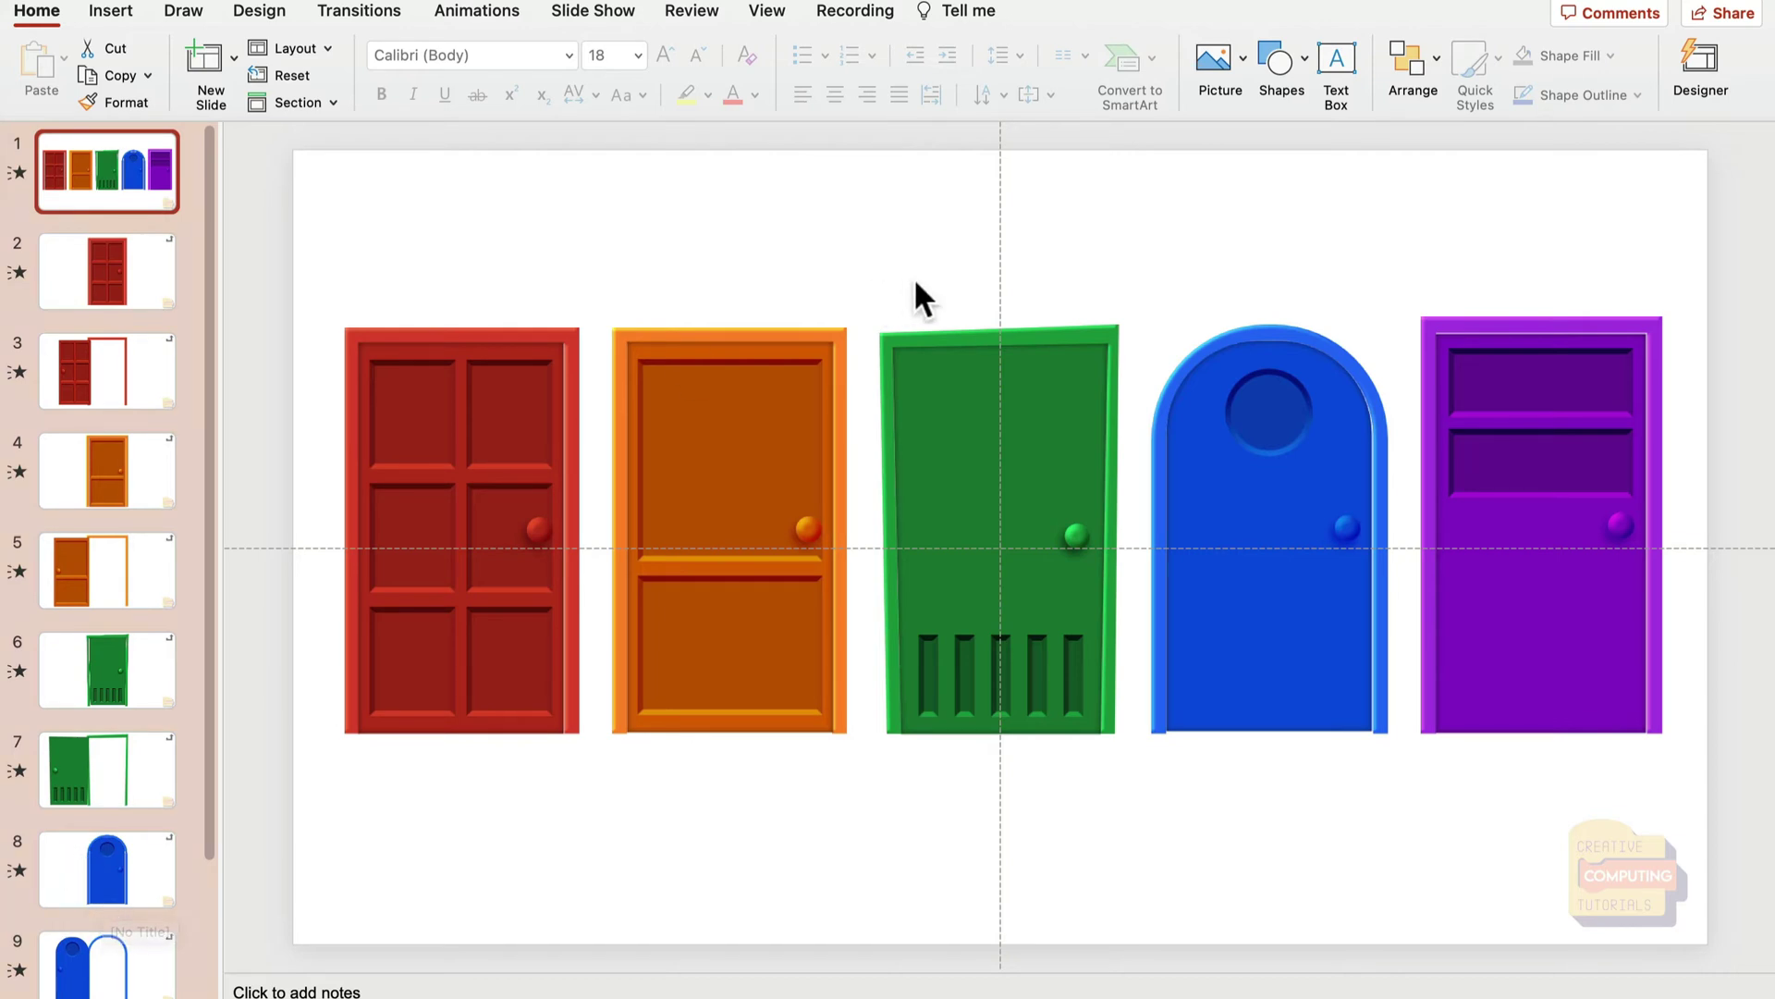
Step: Hyperlink the blue door on the title slide to '8. Slide 8' in This Document
click(1272, 466)
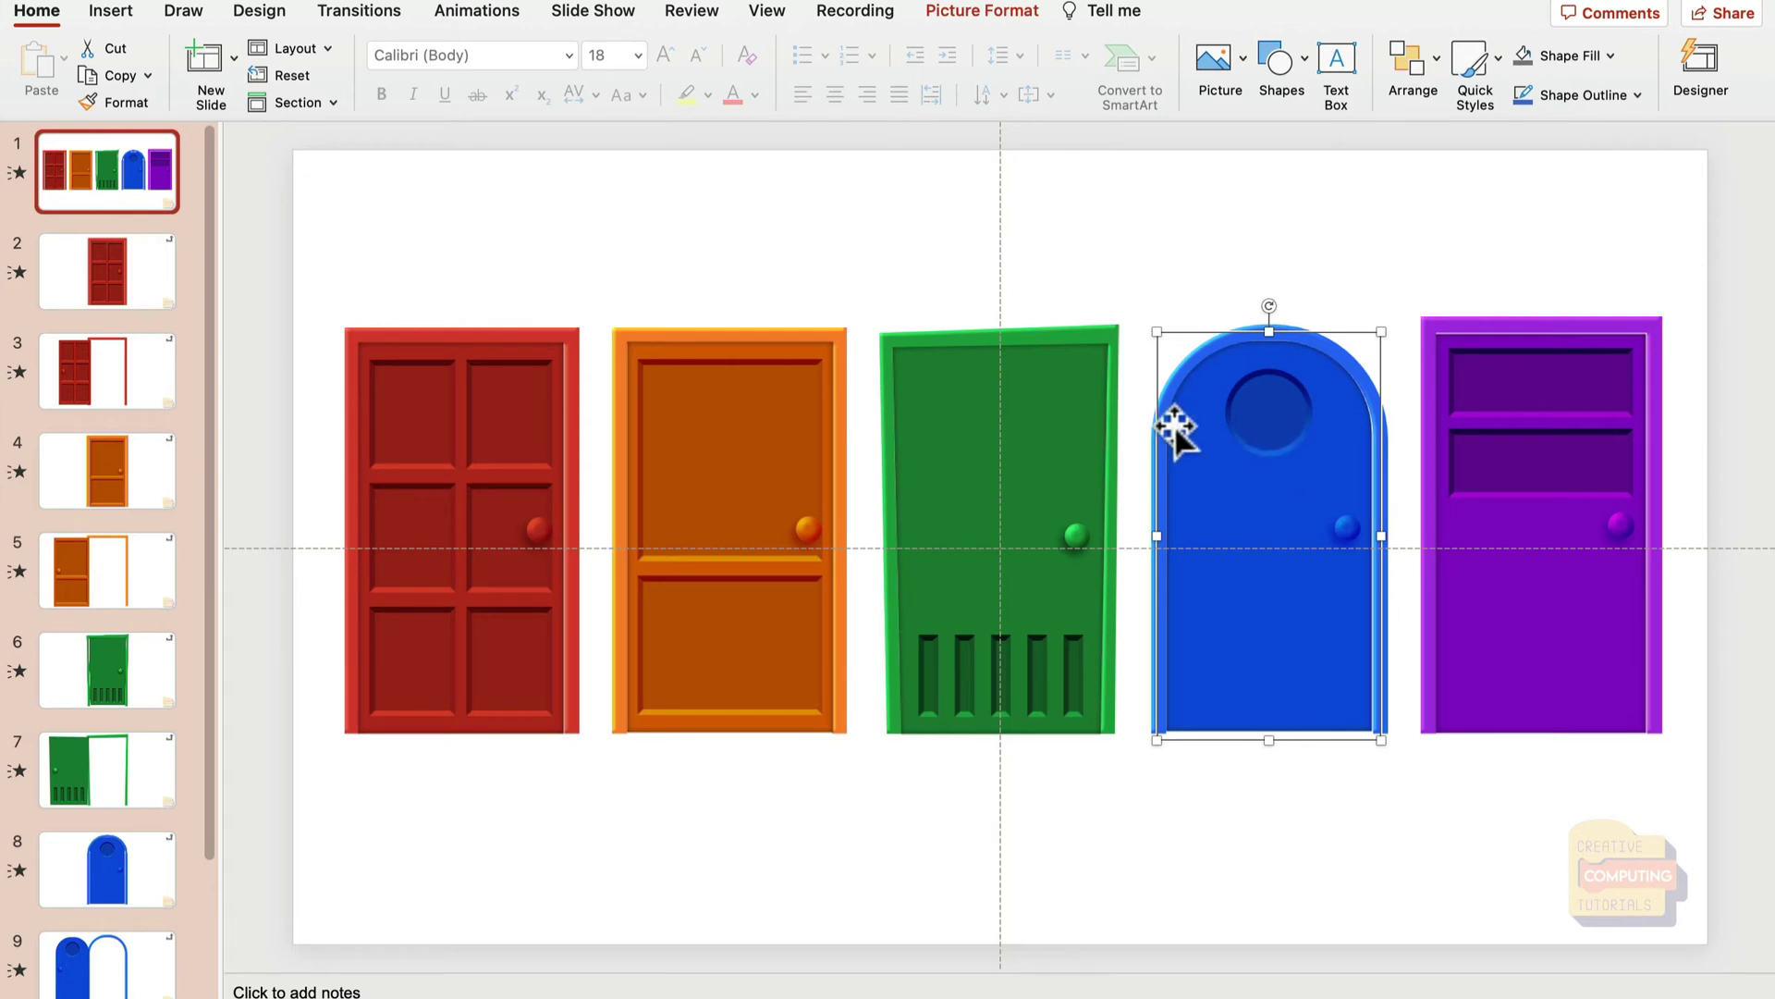
click(116, 13)
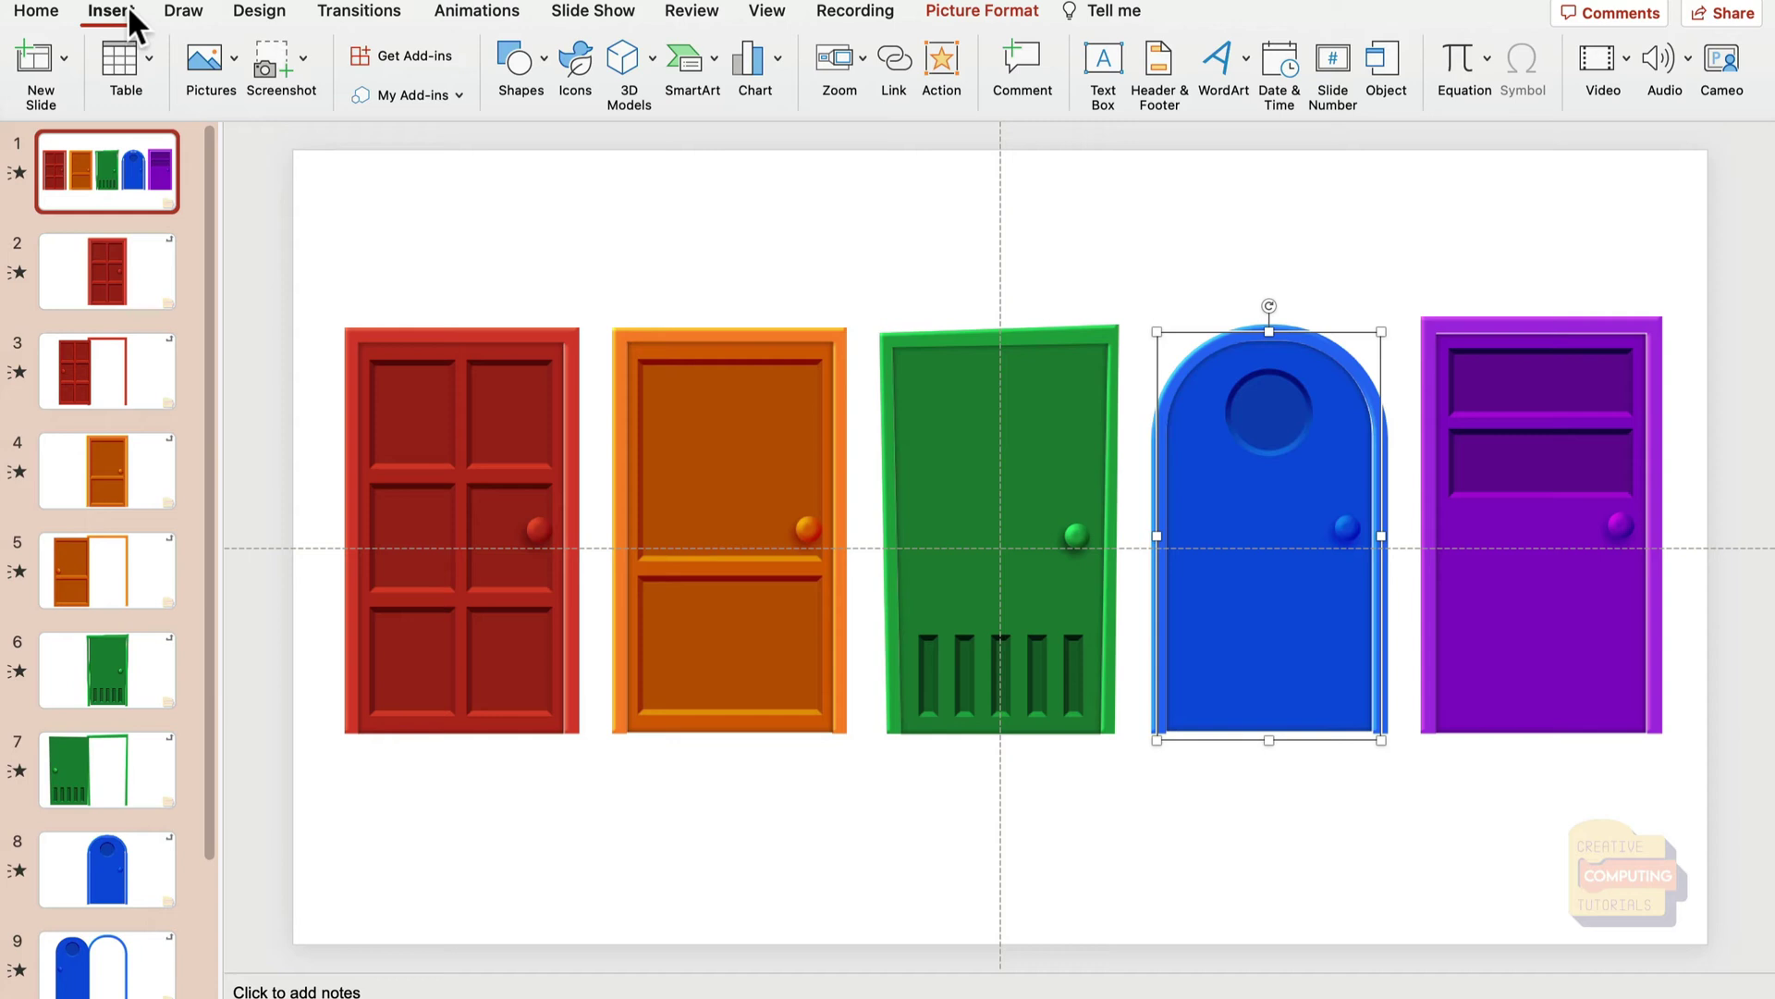
click(894, 66)
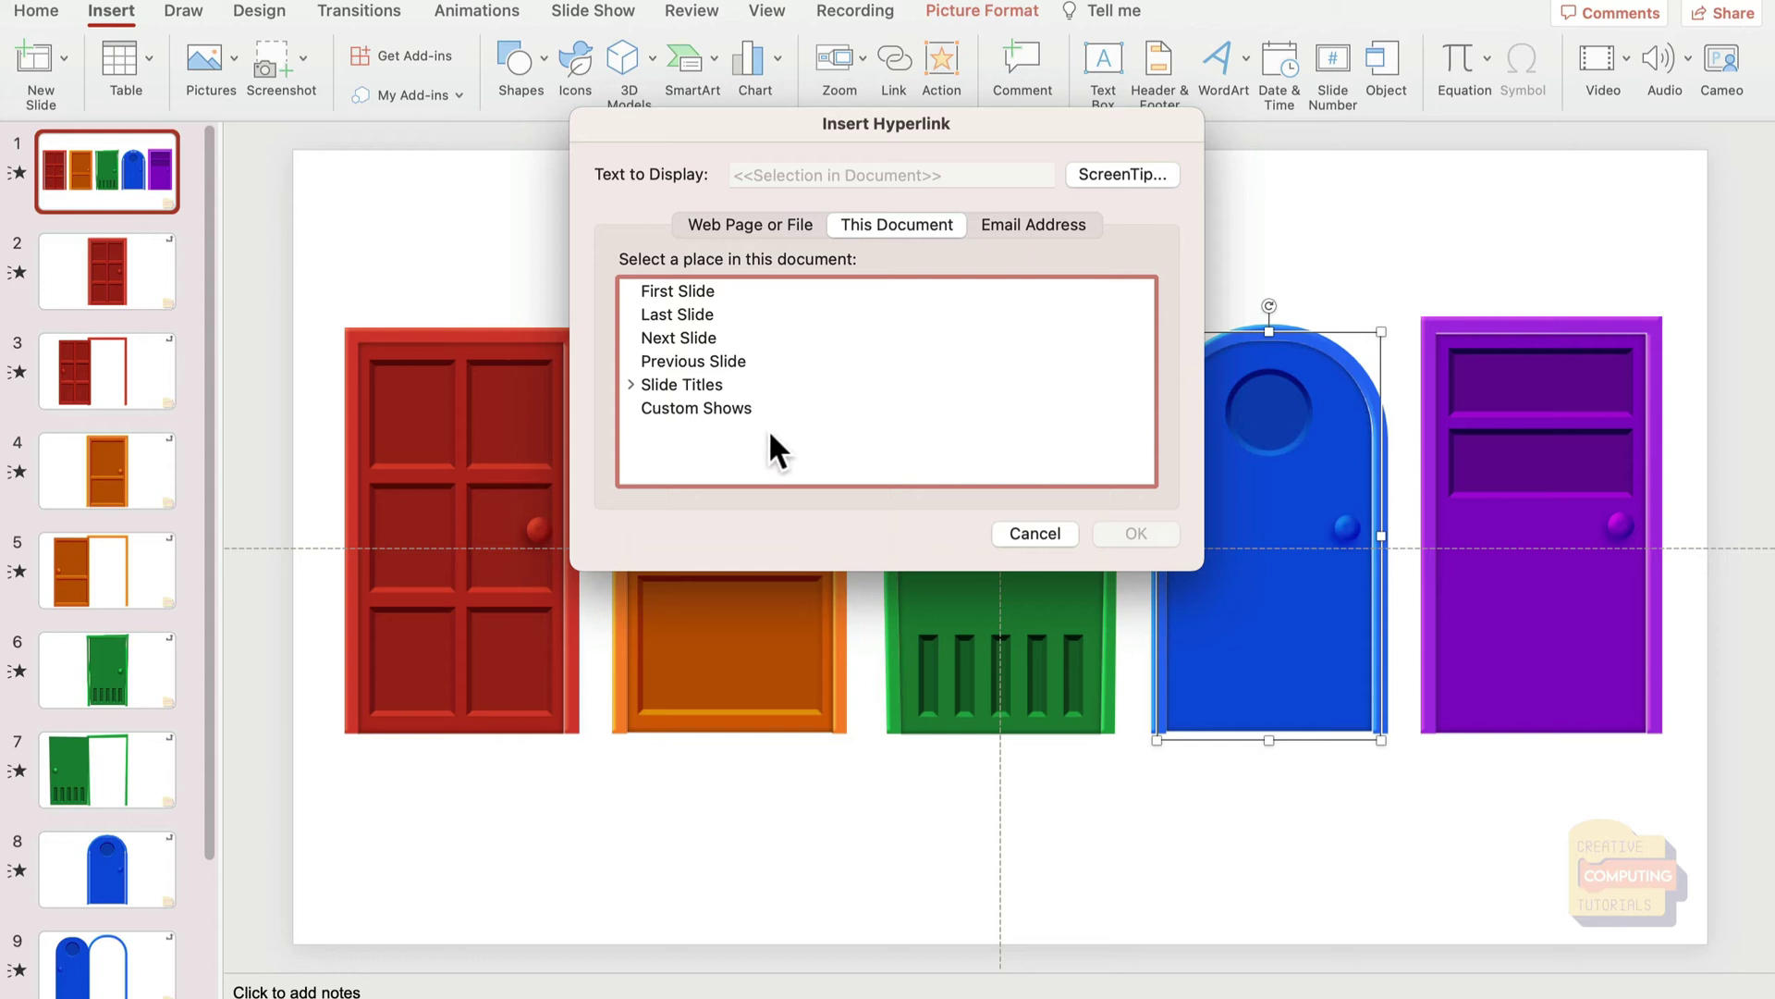
click(631, 382)
scroll(763, 418, down, 4)
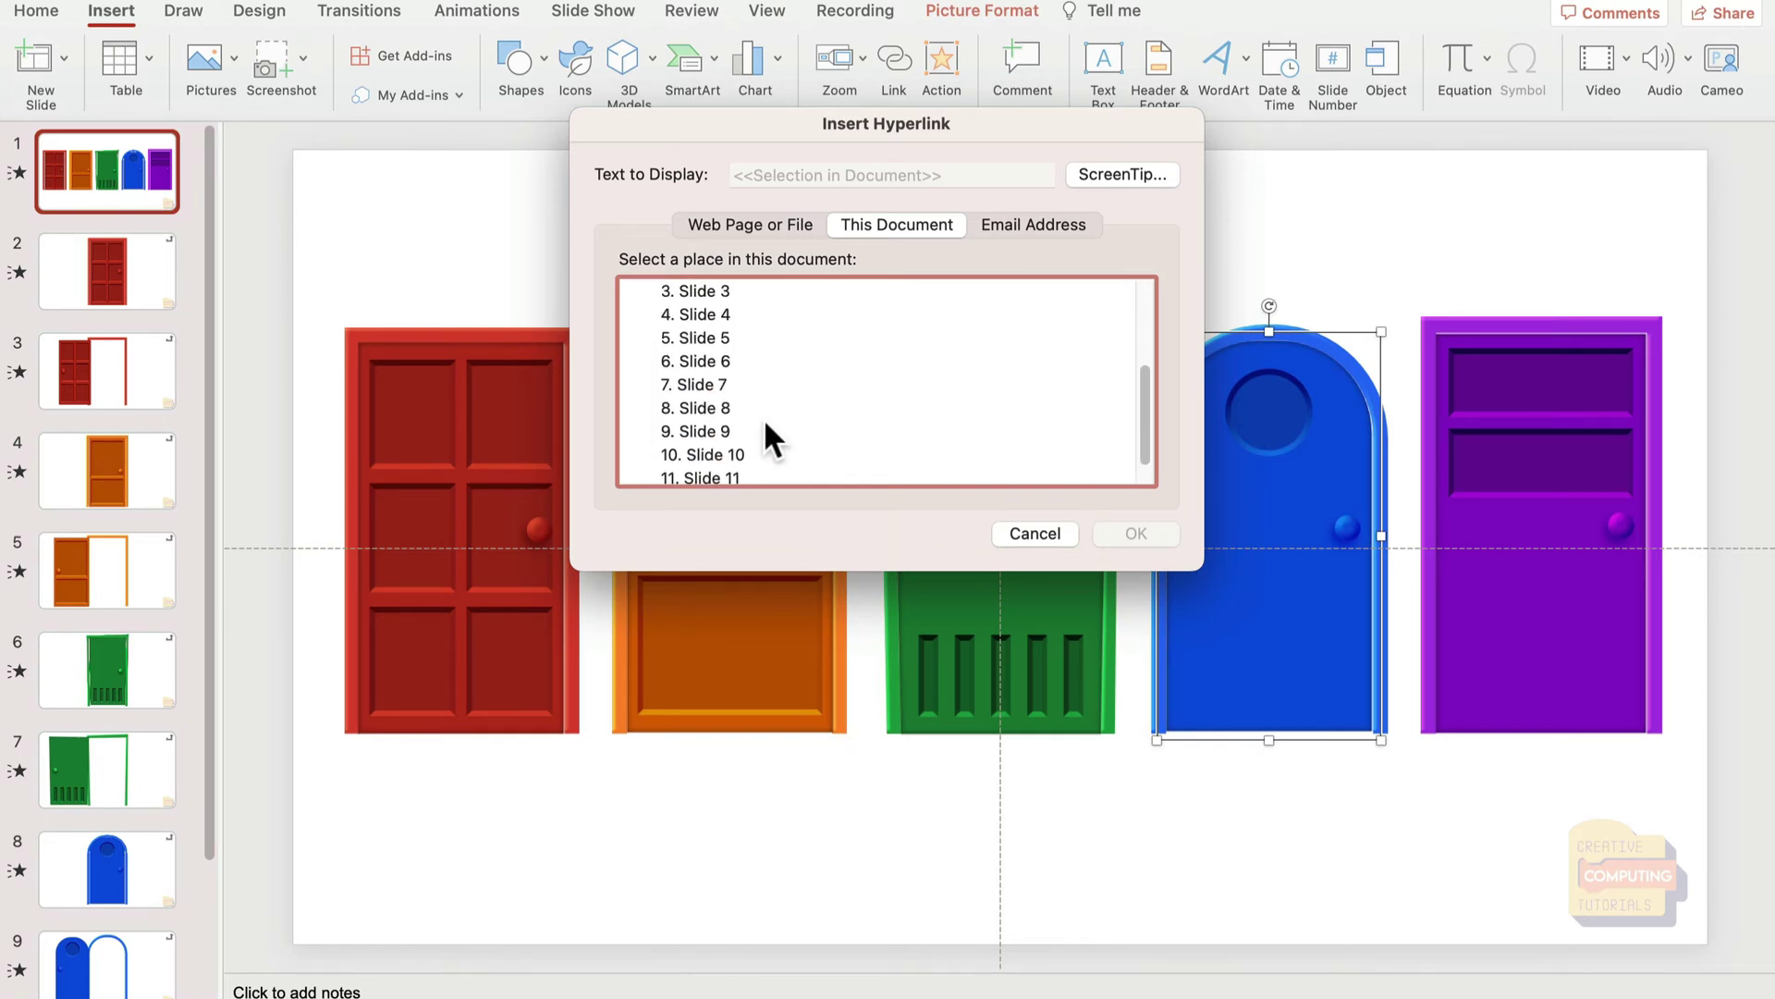
scroll(763, 420, down, 1)
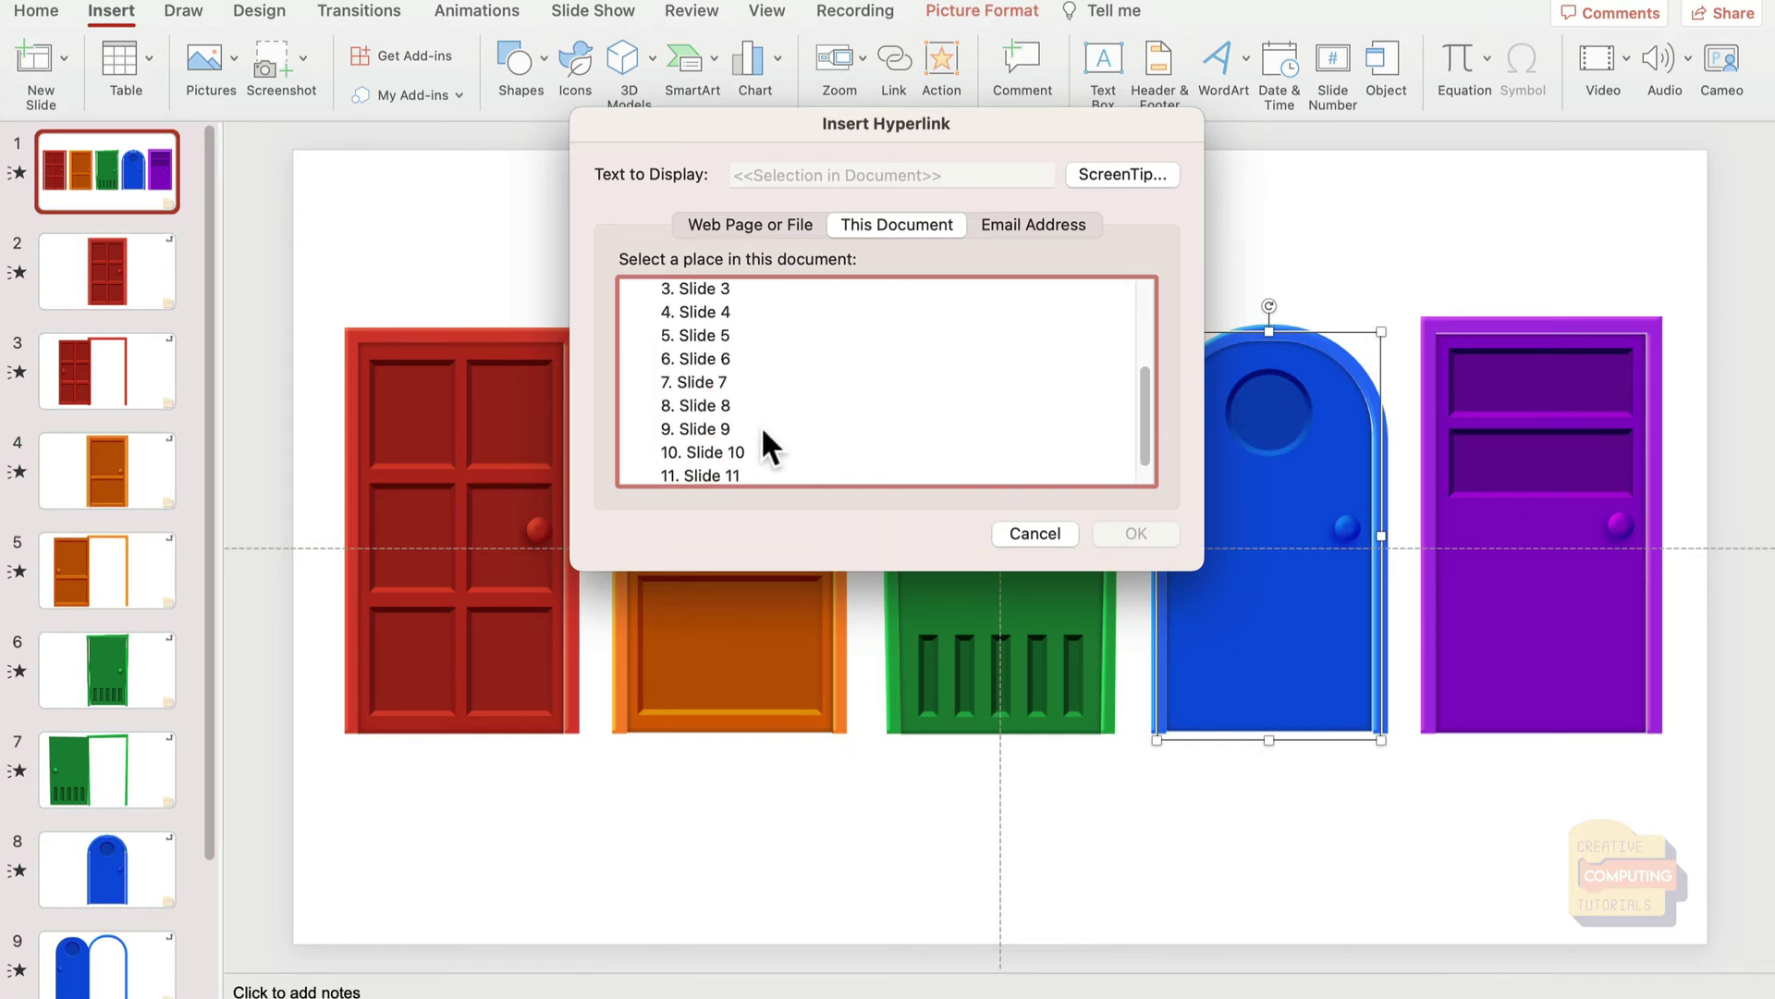
click(707, 403)
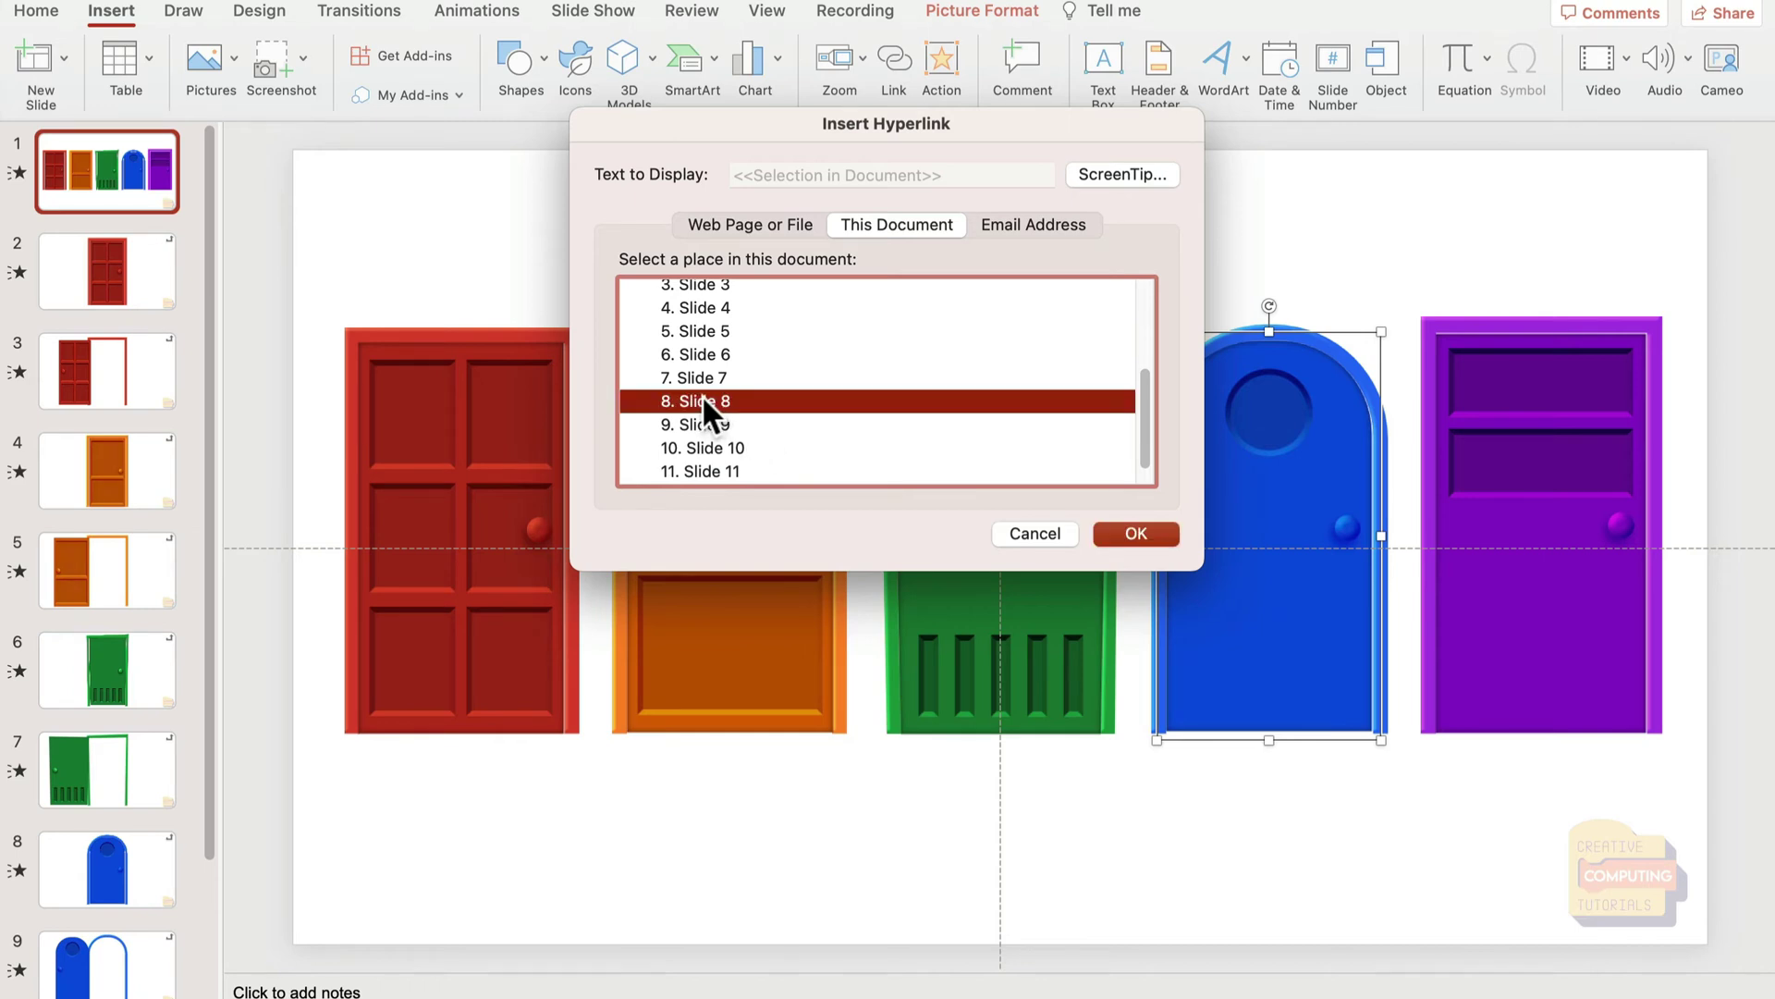
click(1133, 532)
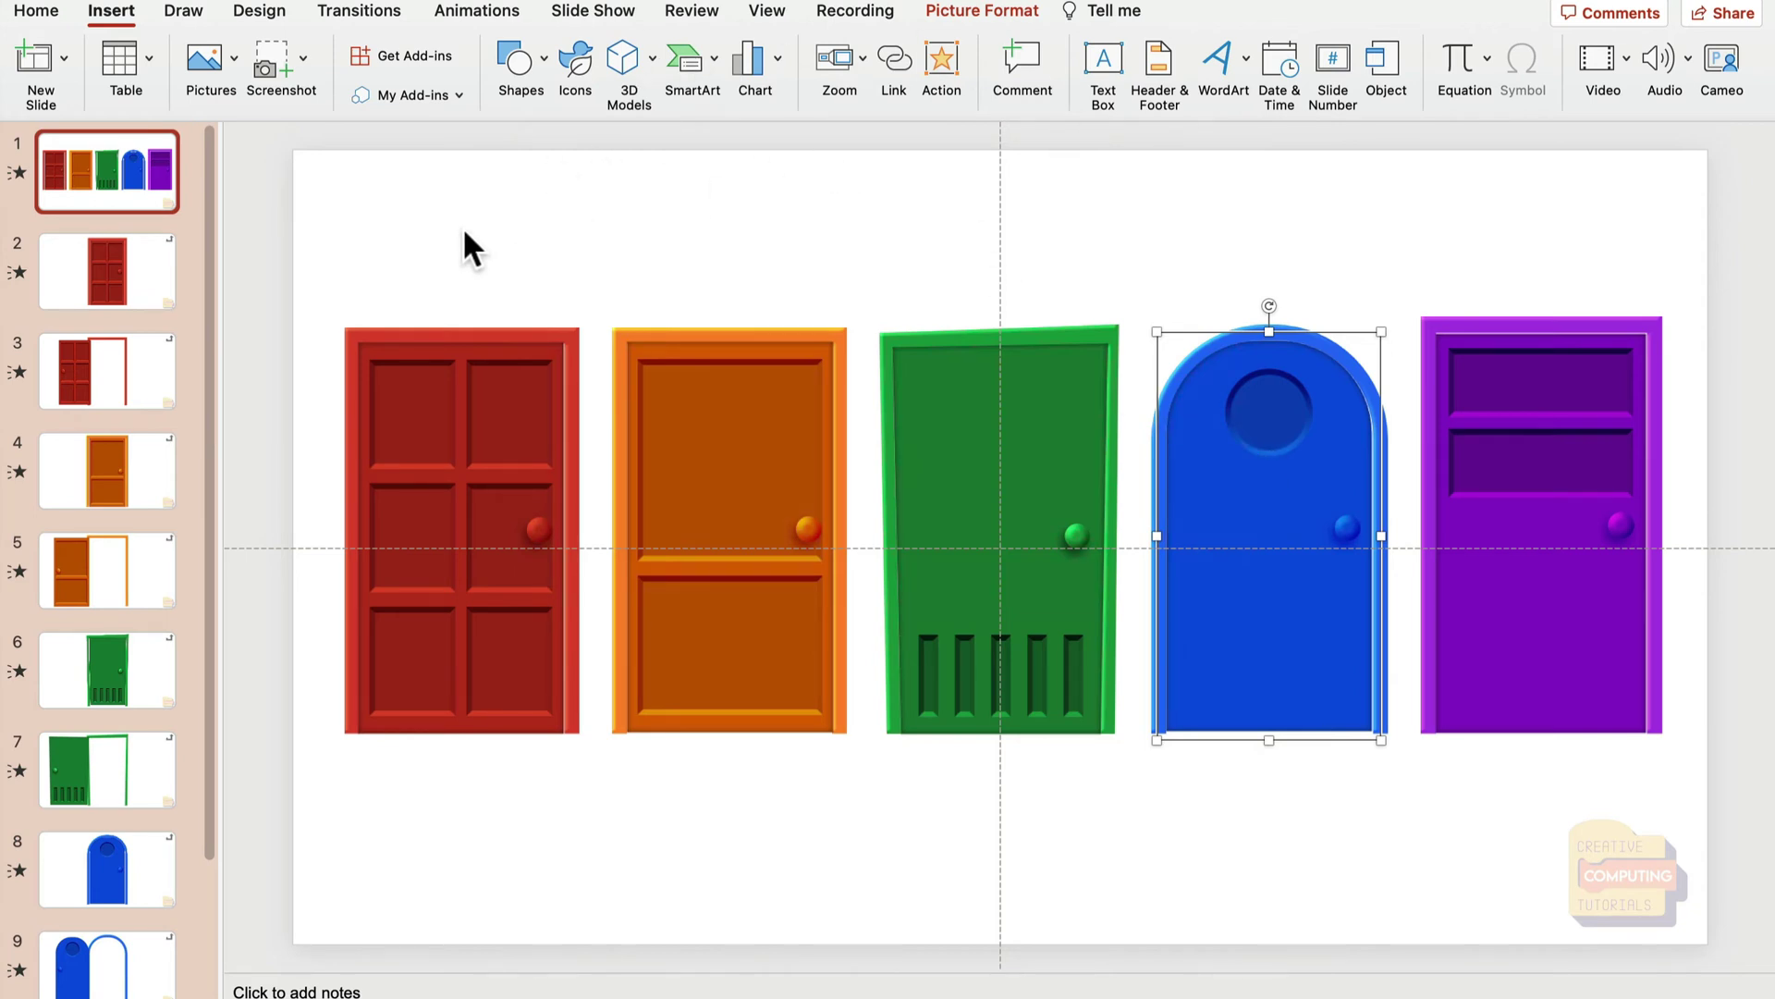
Step: Hyperlink the green door on the title slide to slide 6 in This Document
click(961, 421)
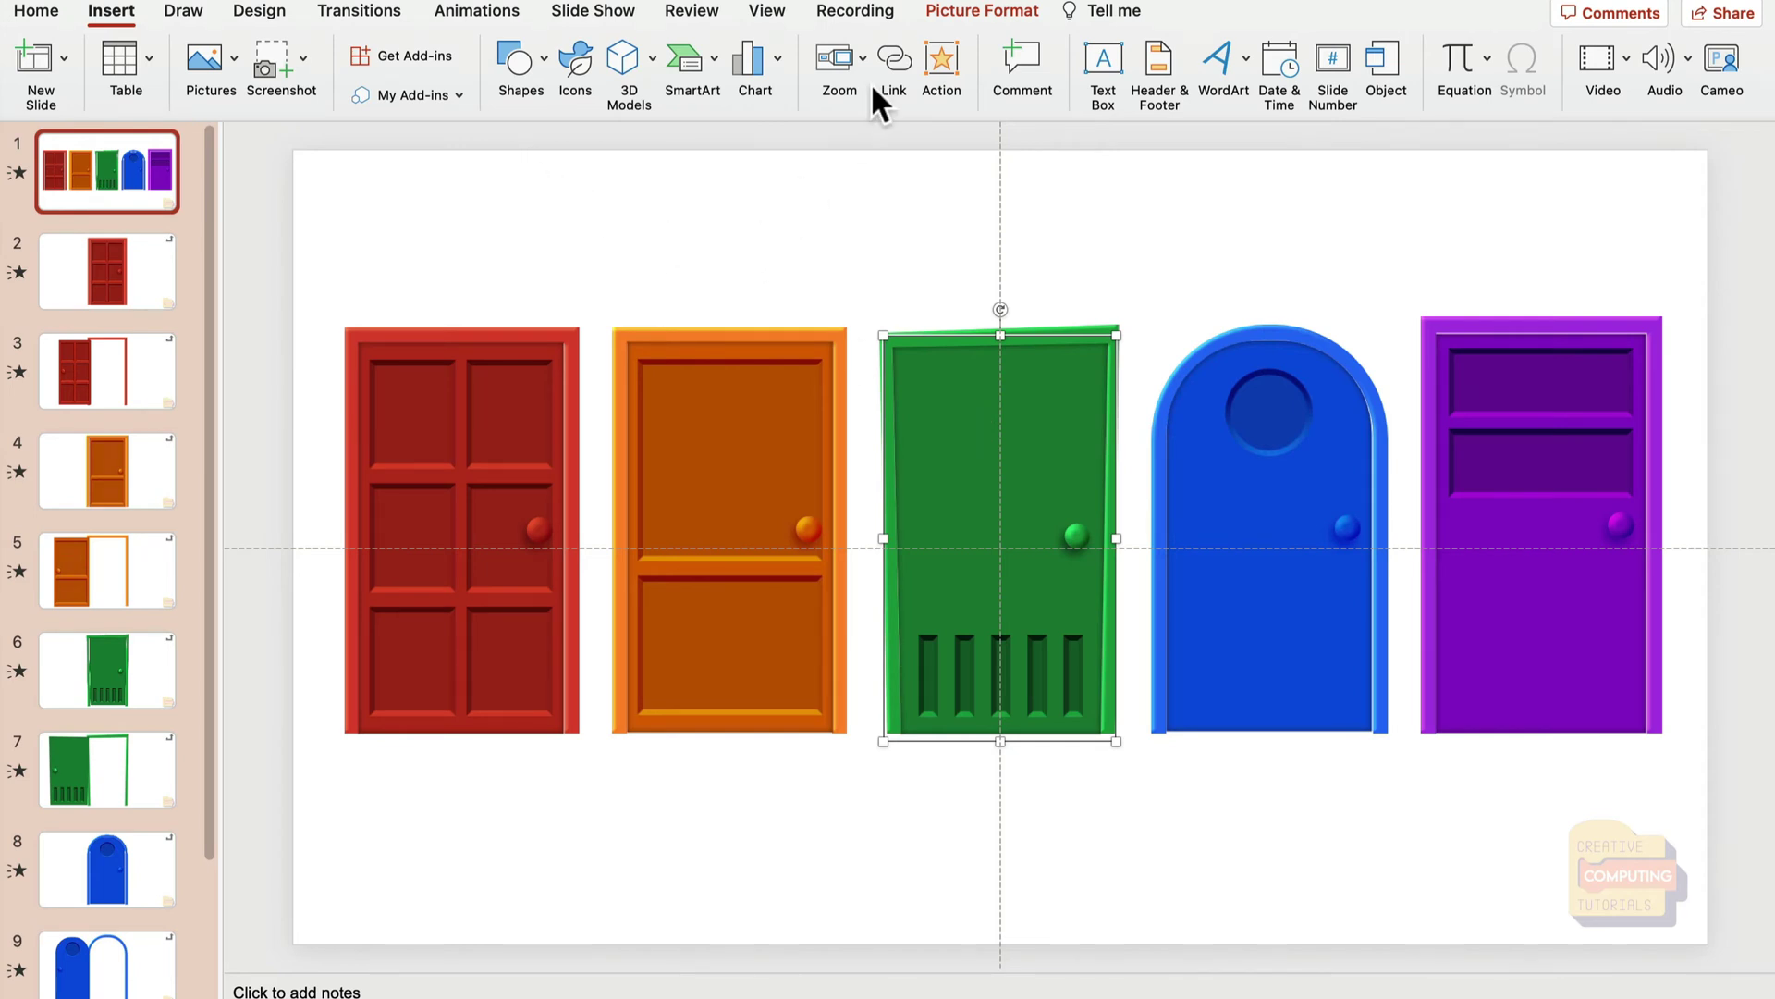
click(900, 84)
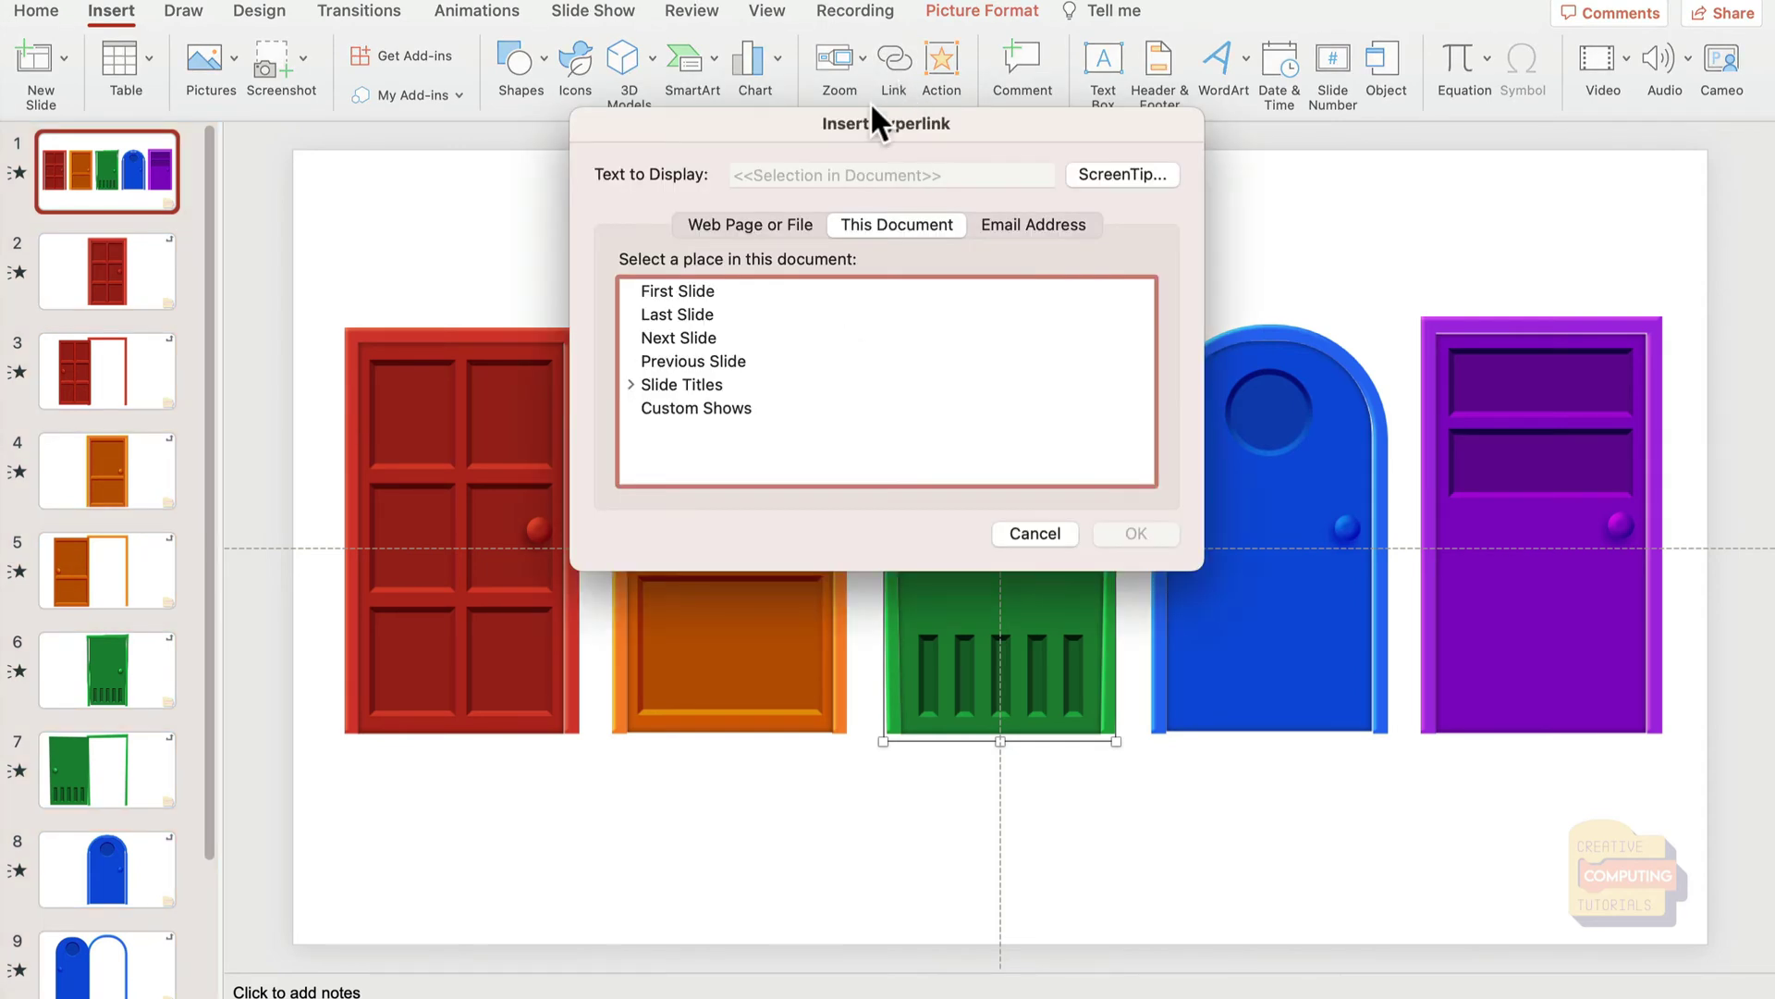
click(625, 382)
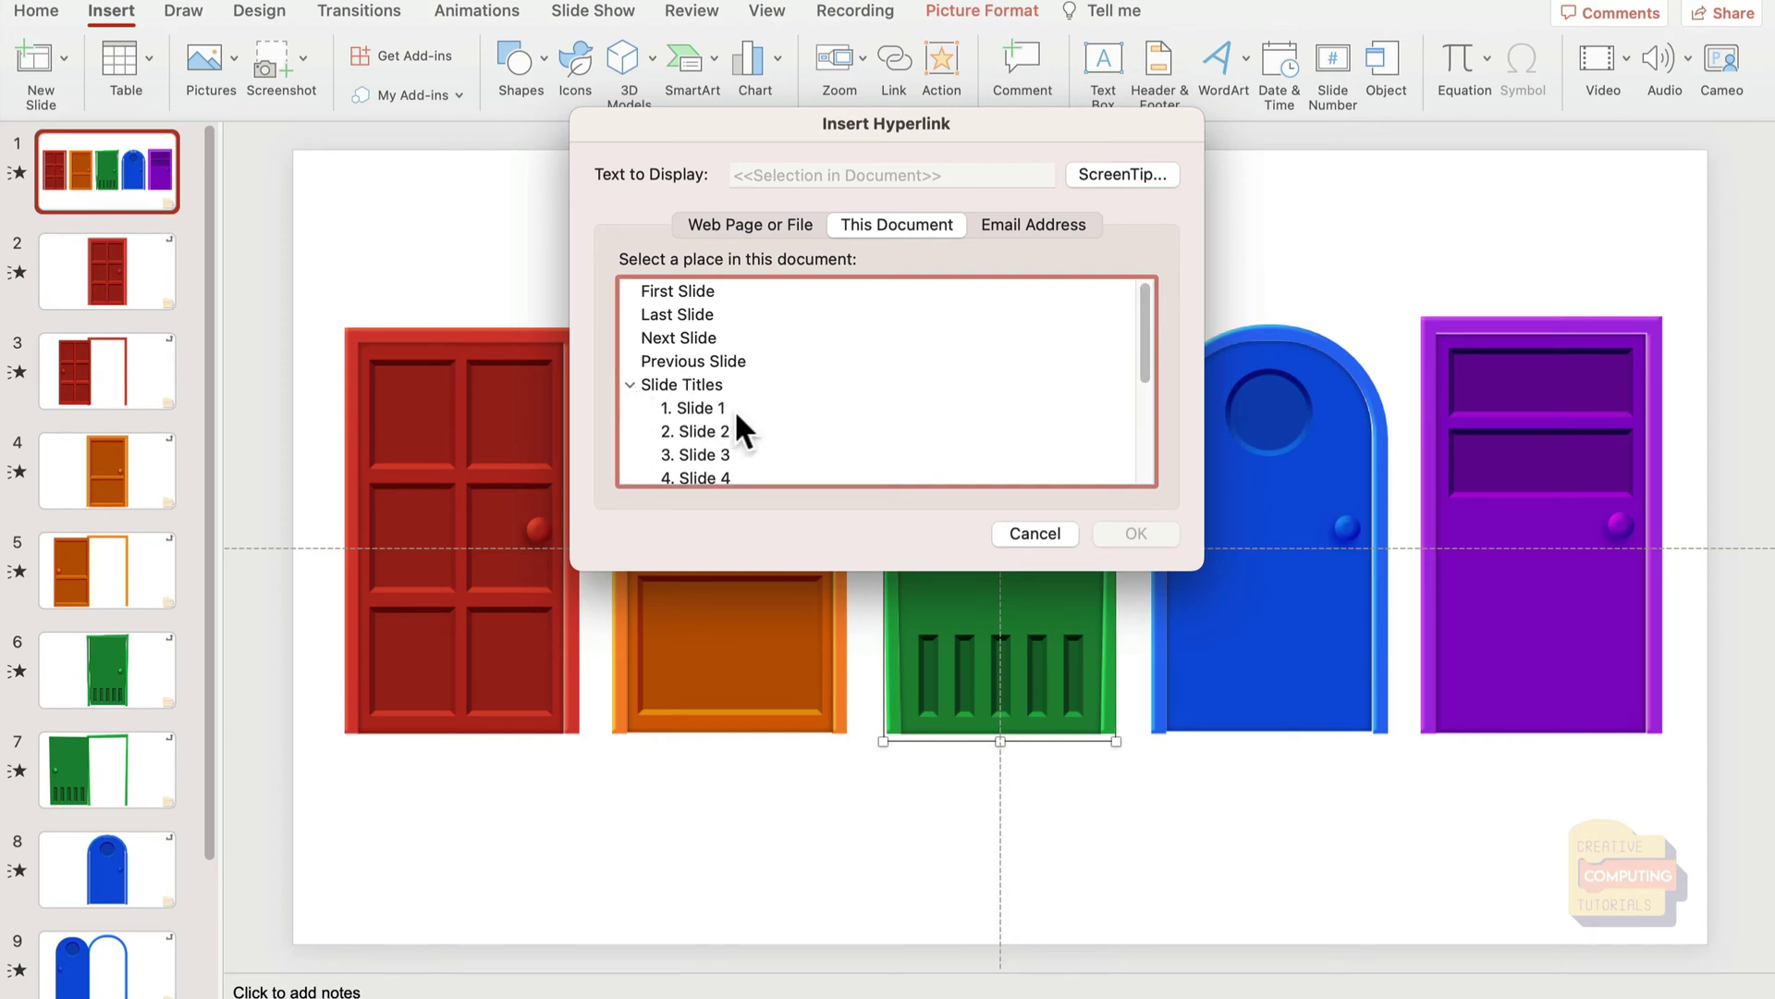
scroll(792, 430, down, 4)
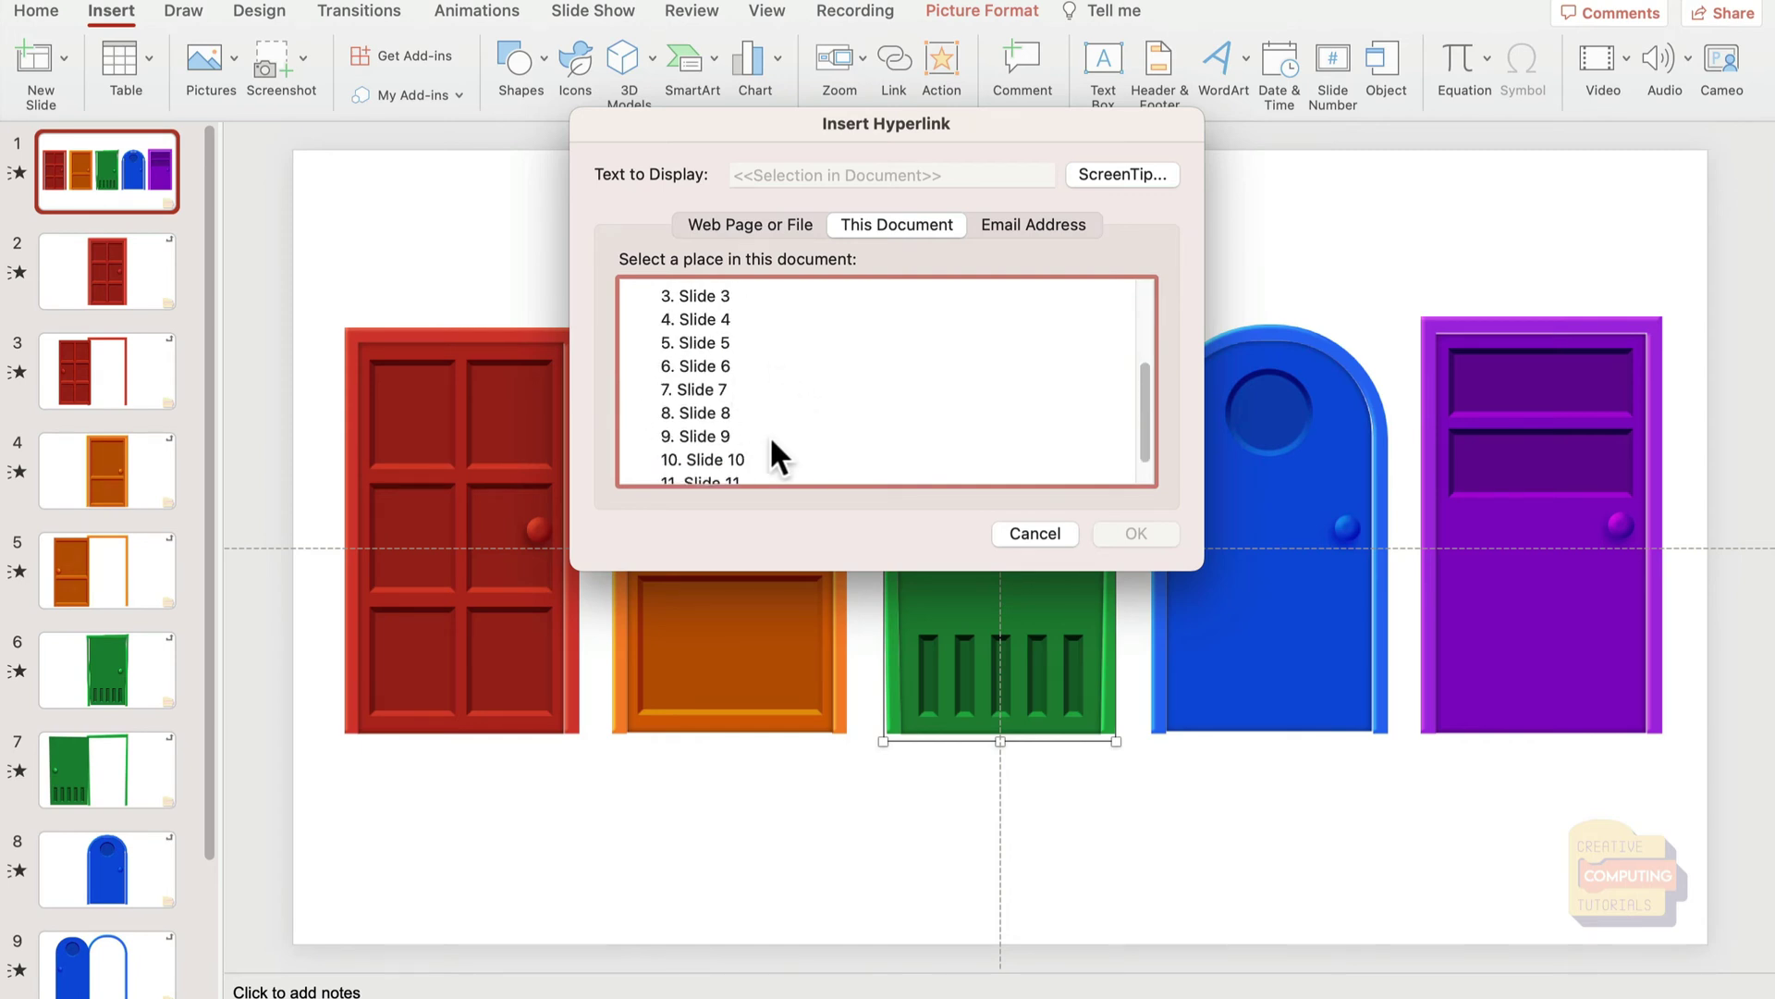
click(713, 364)
click(1144, 537)
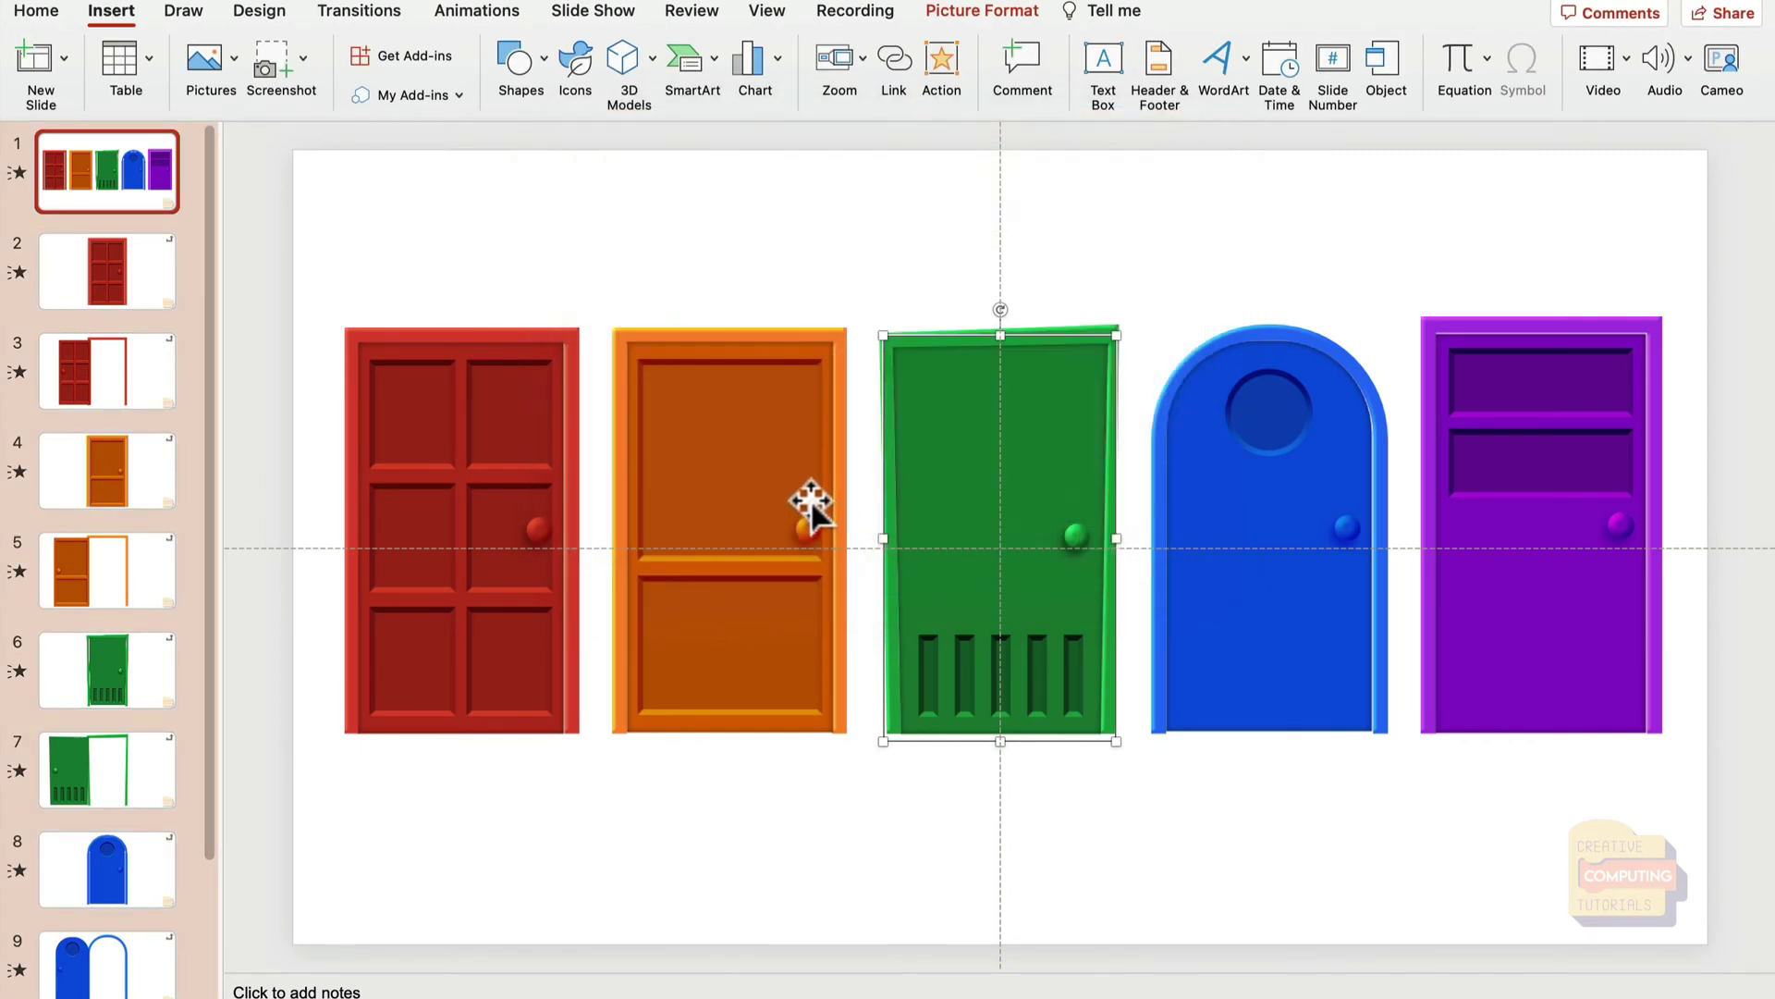
Step: Check that the orange door links to slide 4 and the red door to slide 2
click(811, 504)
click(894, 72)
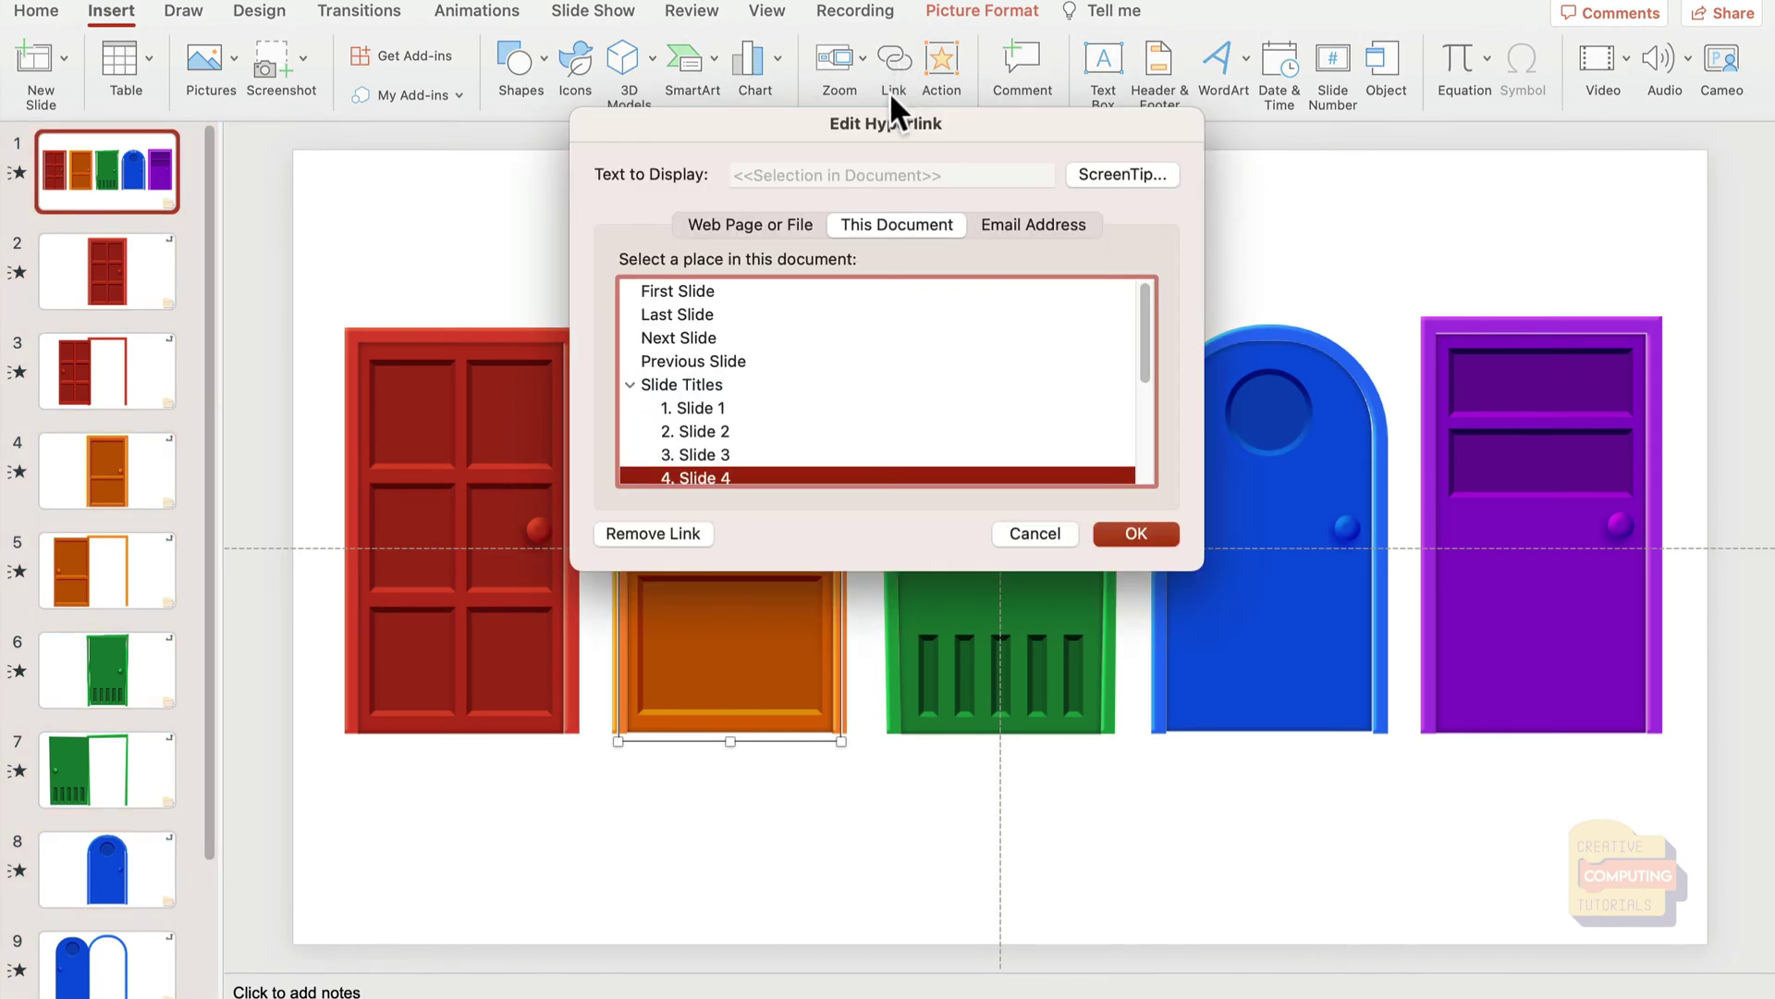
scroll(786, 425, down, 1)
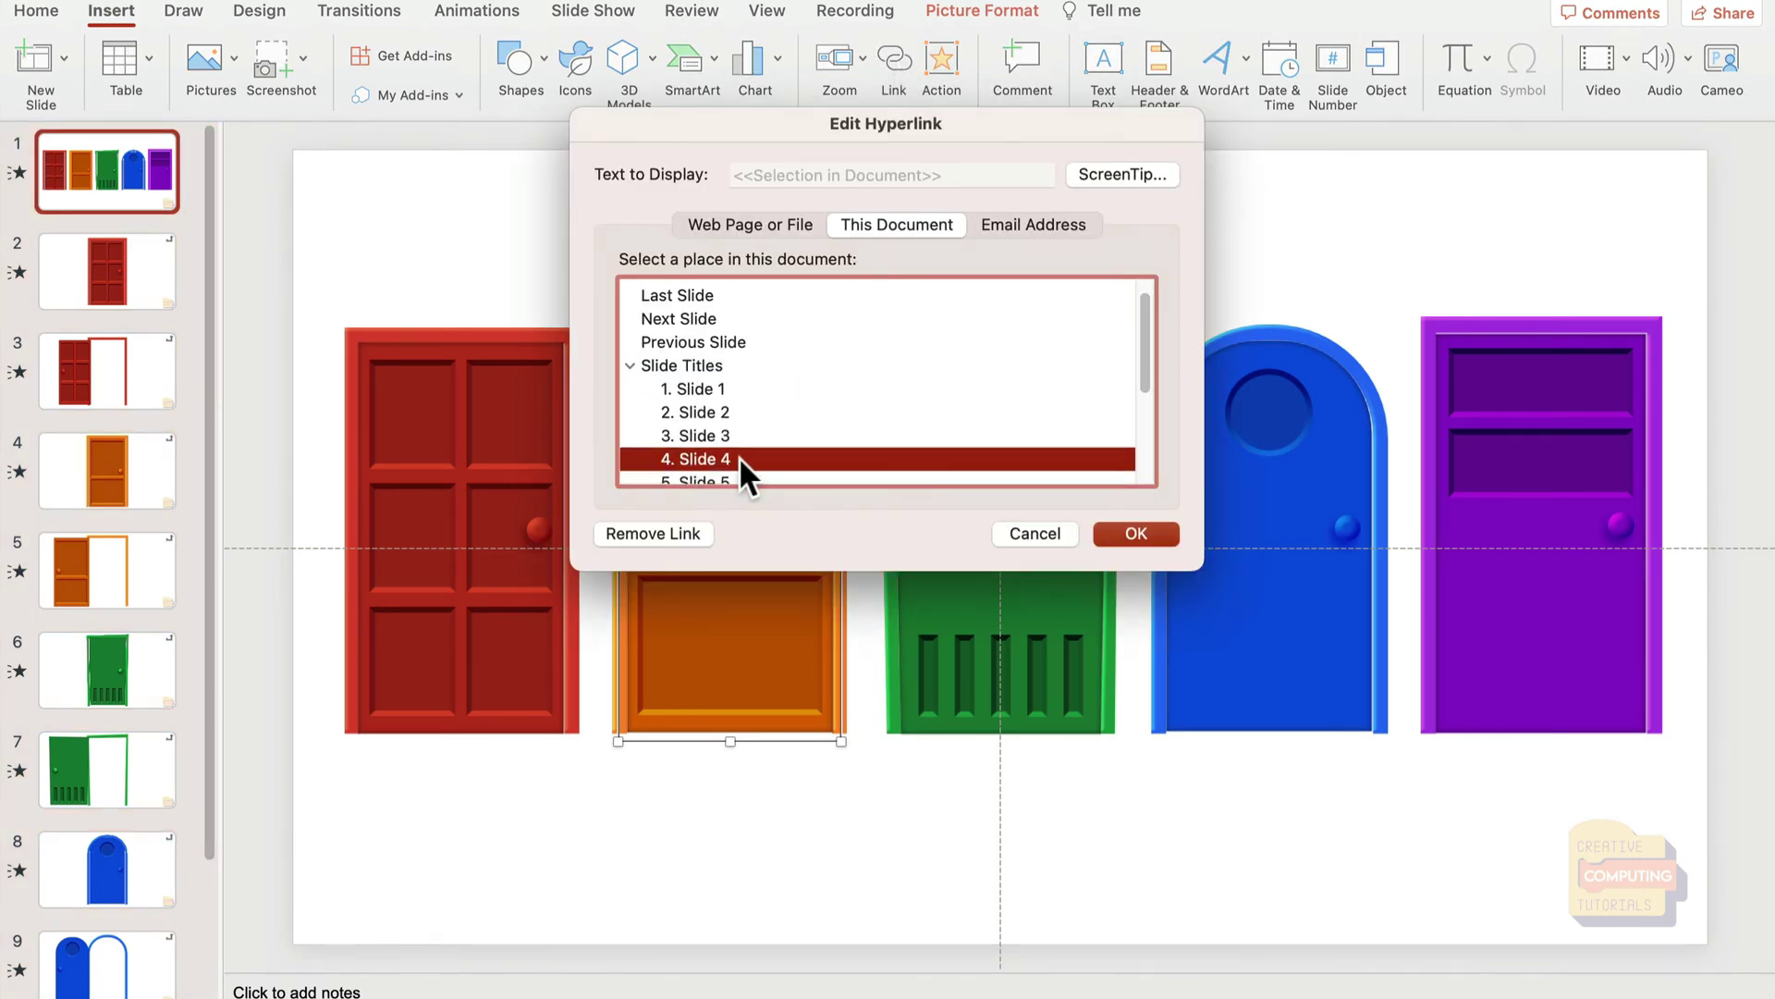
click(1167, 535)
click(539, 436)
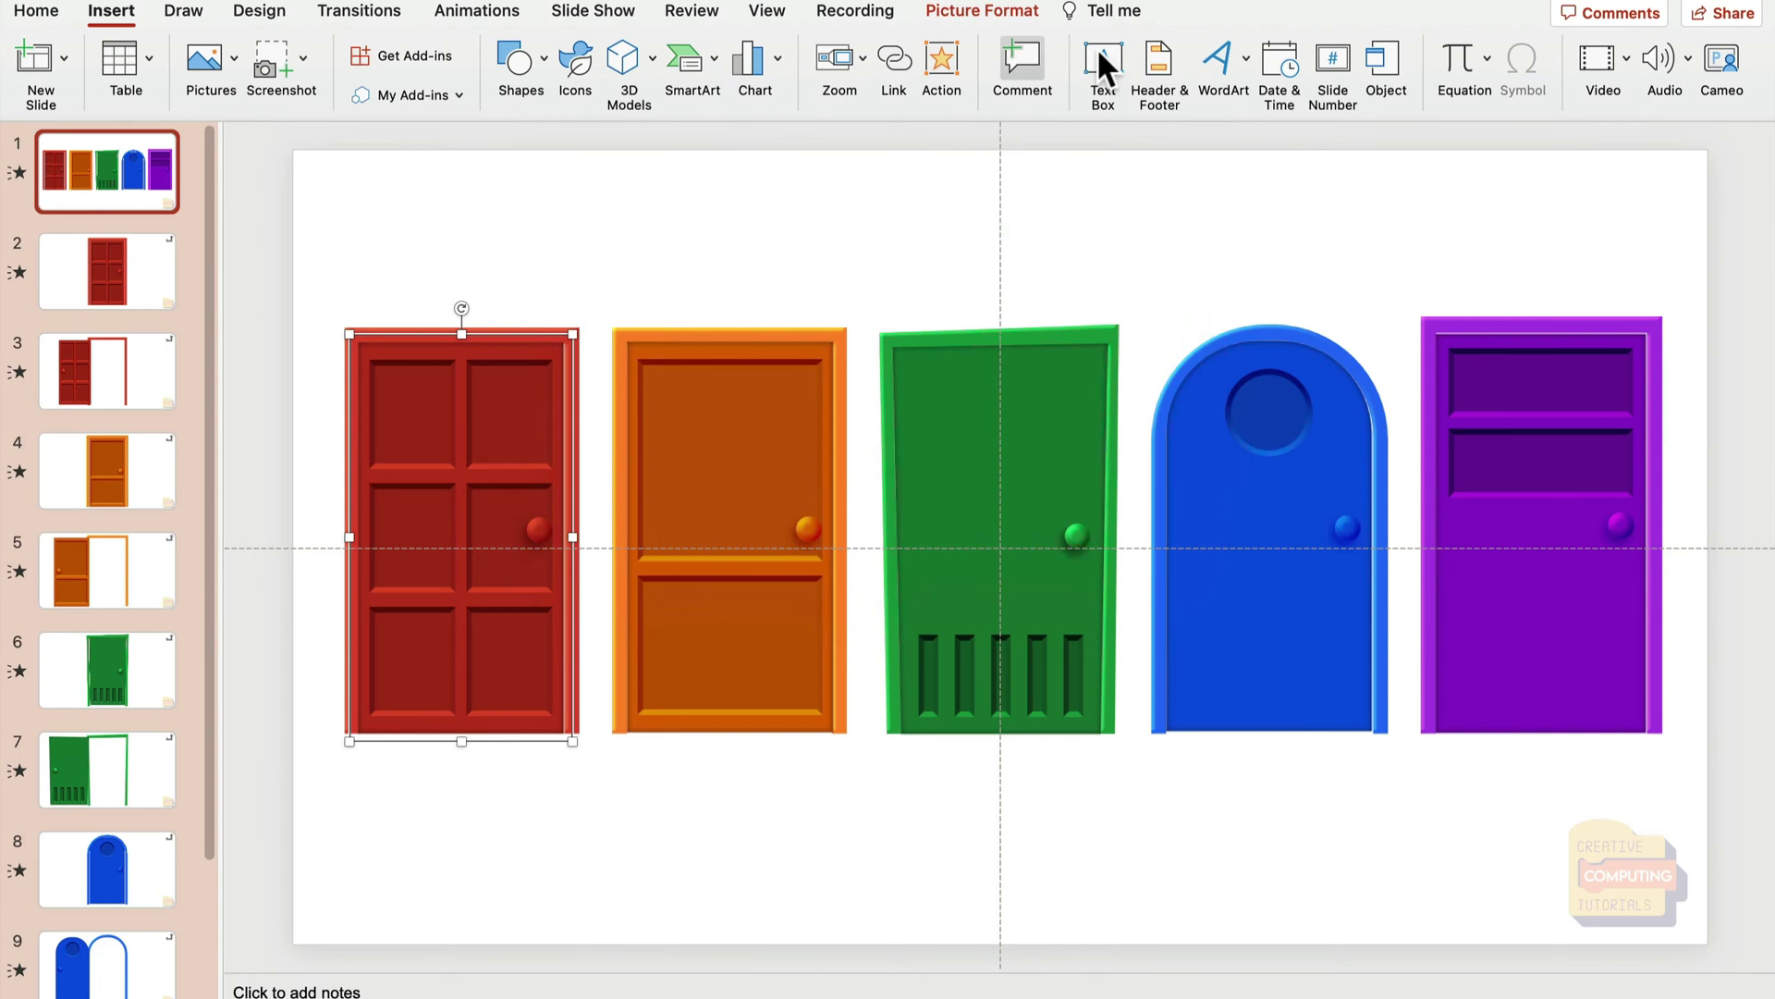
click(895, 55)
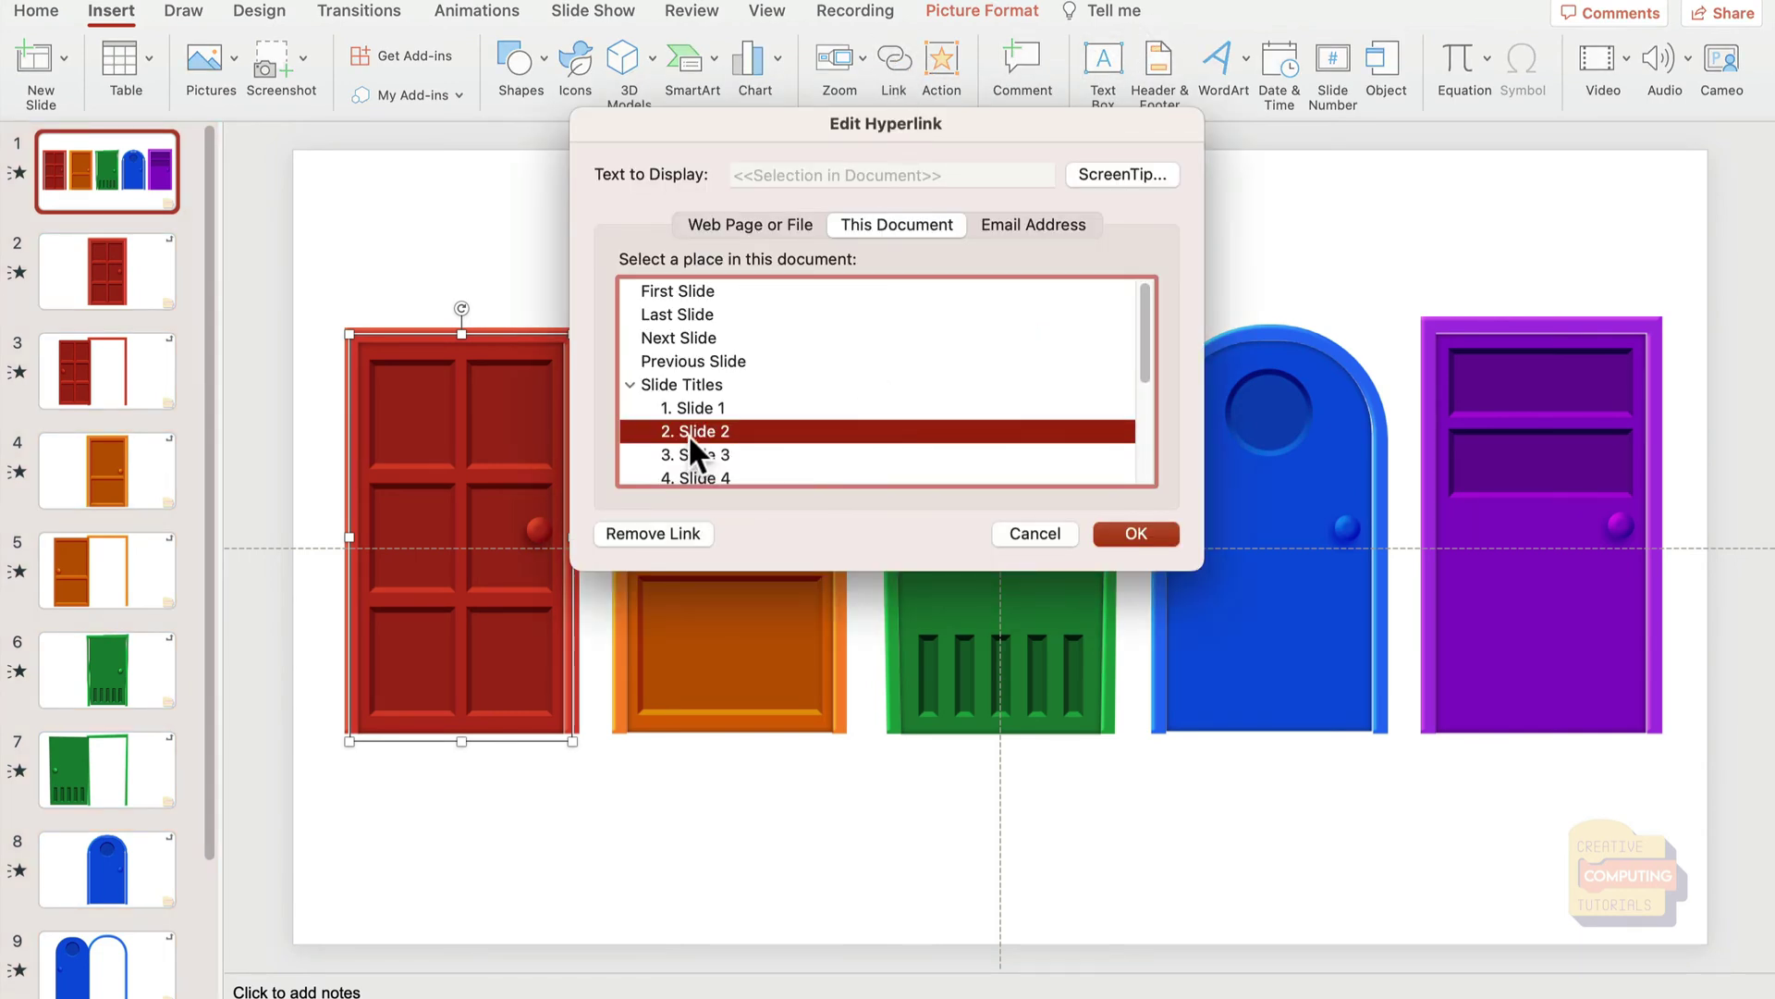
click(1135, 534)
Step: Hyperlink the purple door to slide 10, then deselect it
click(1478, 466)
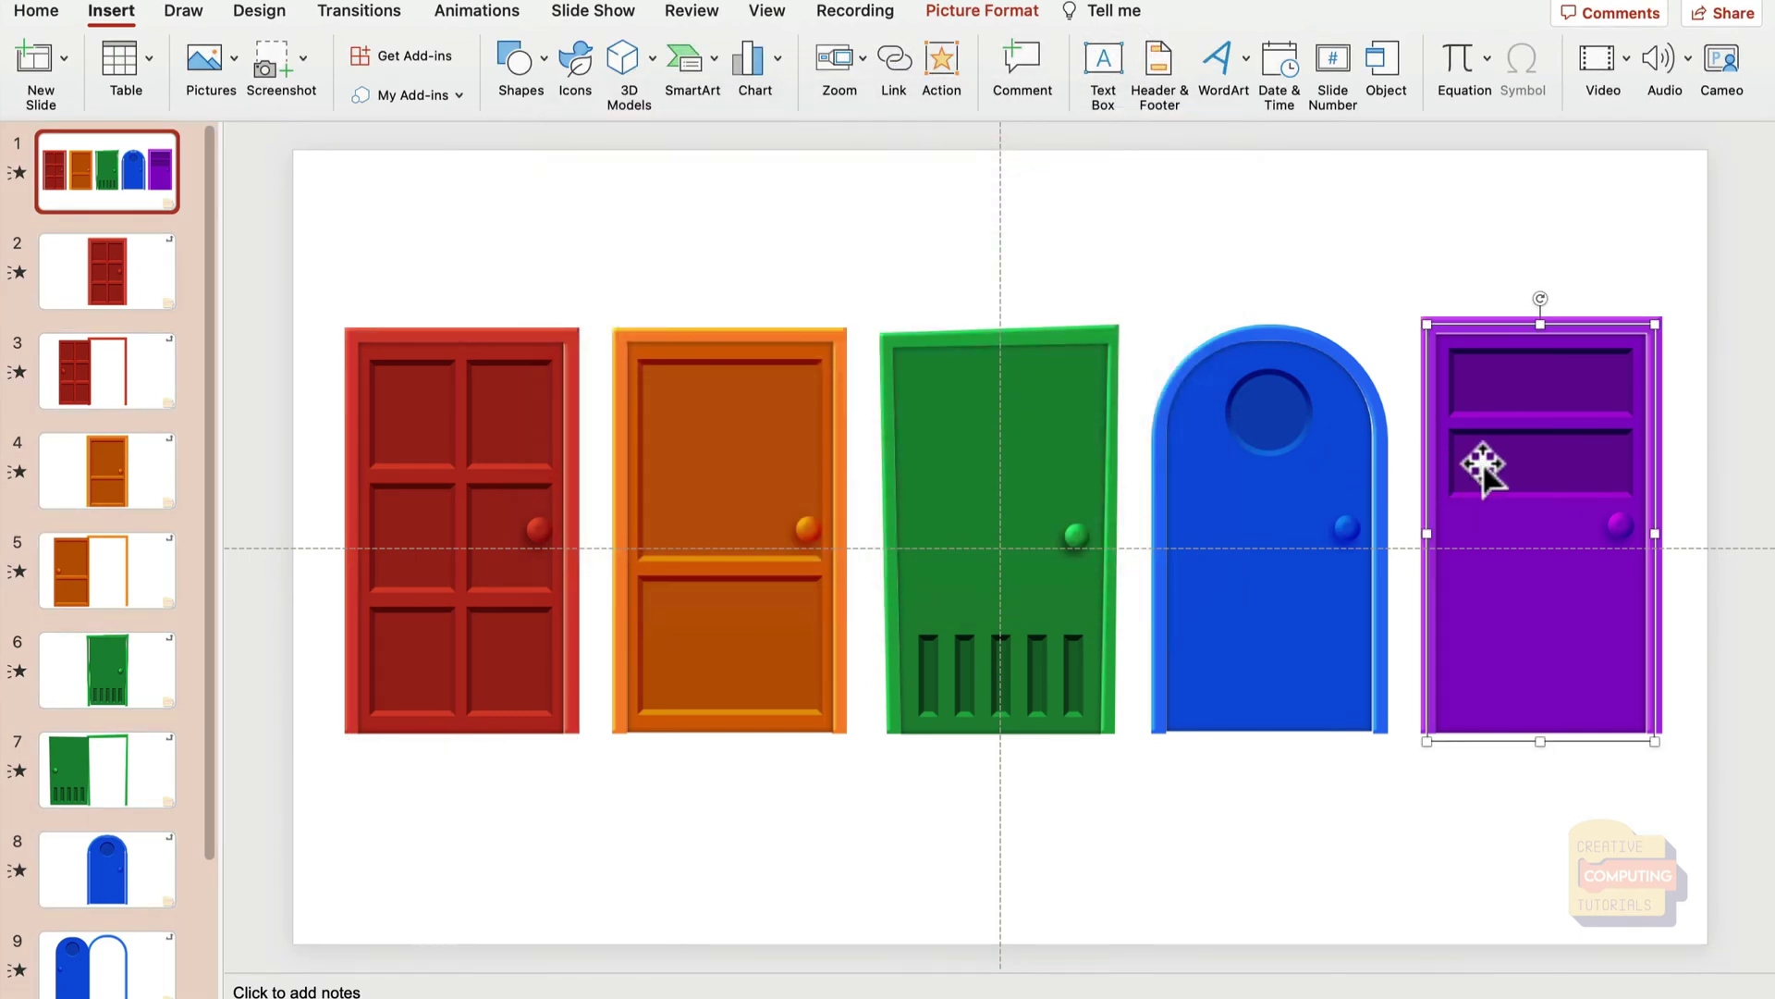
click(892, 65)
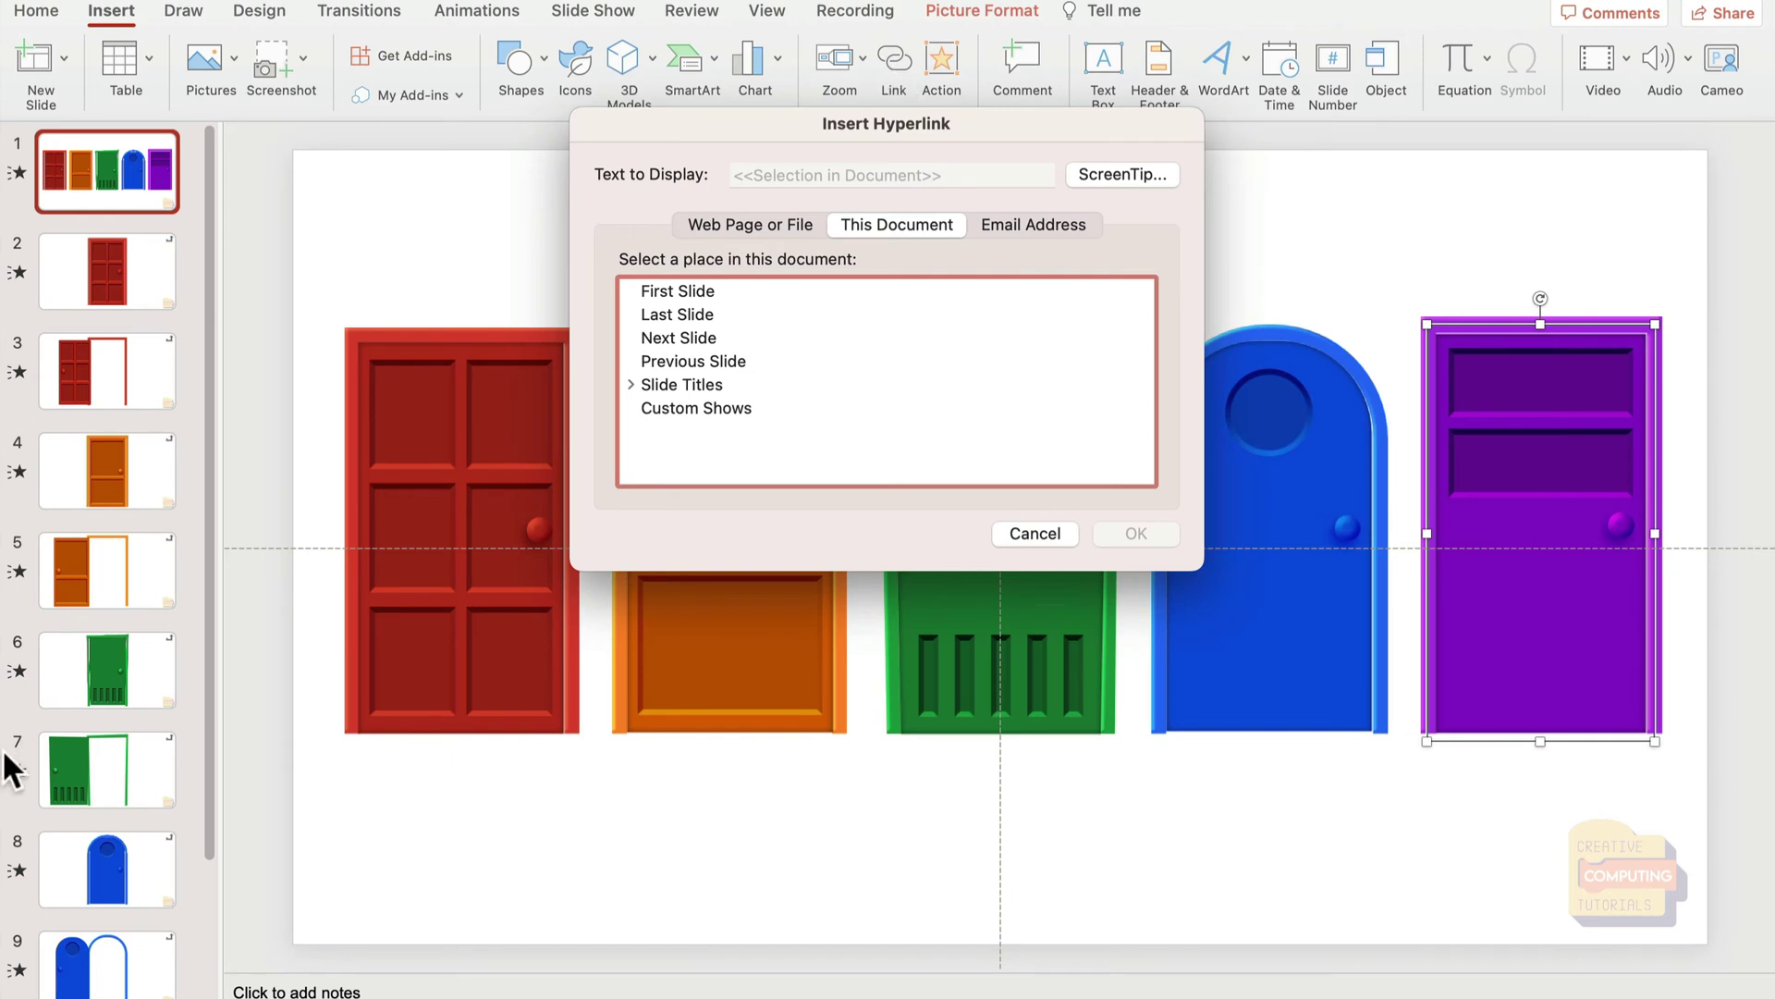
click(632, 382)
scroll(691, 407, down, 3)
click(698, 424)
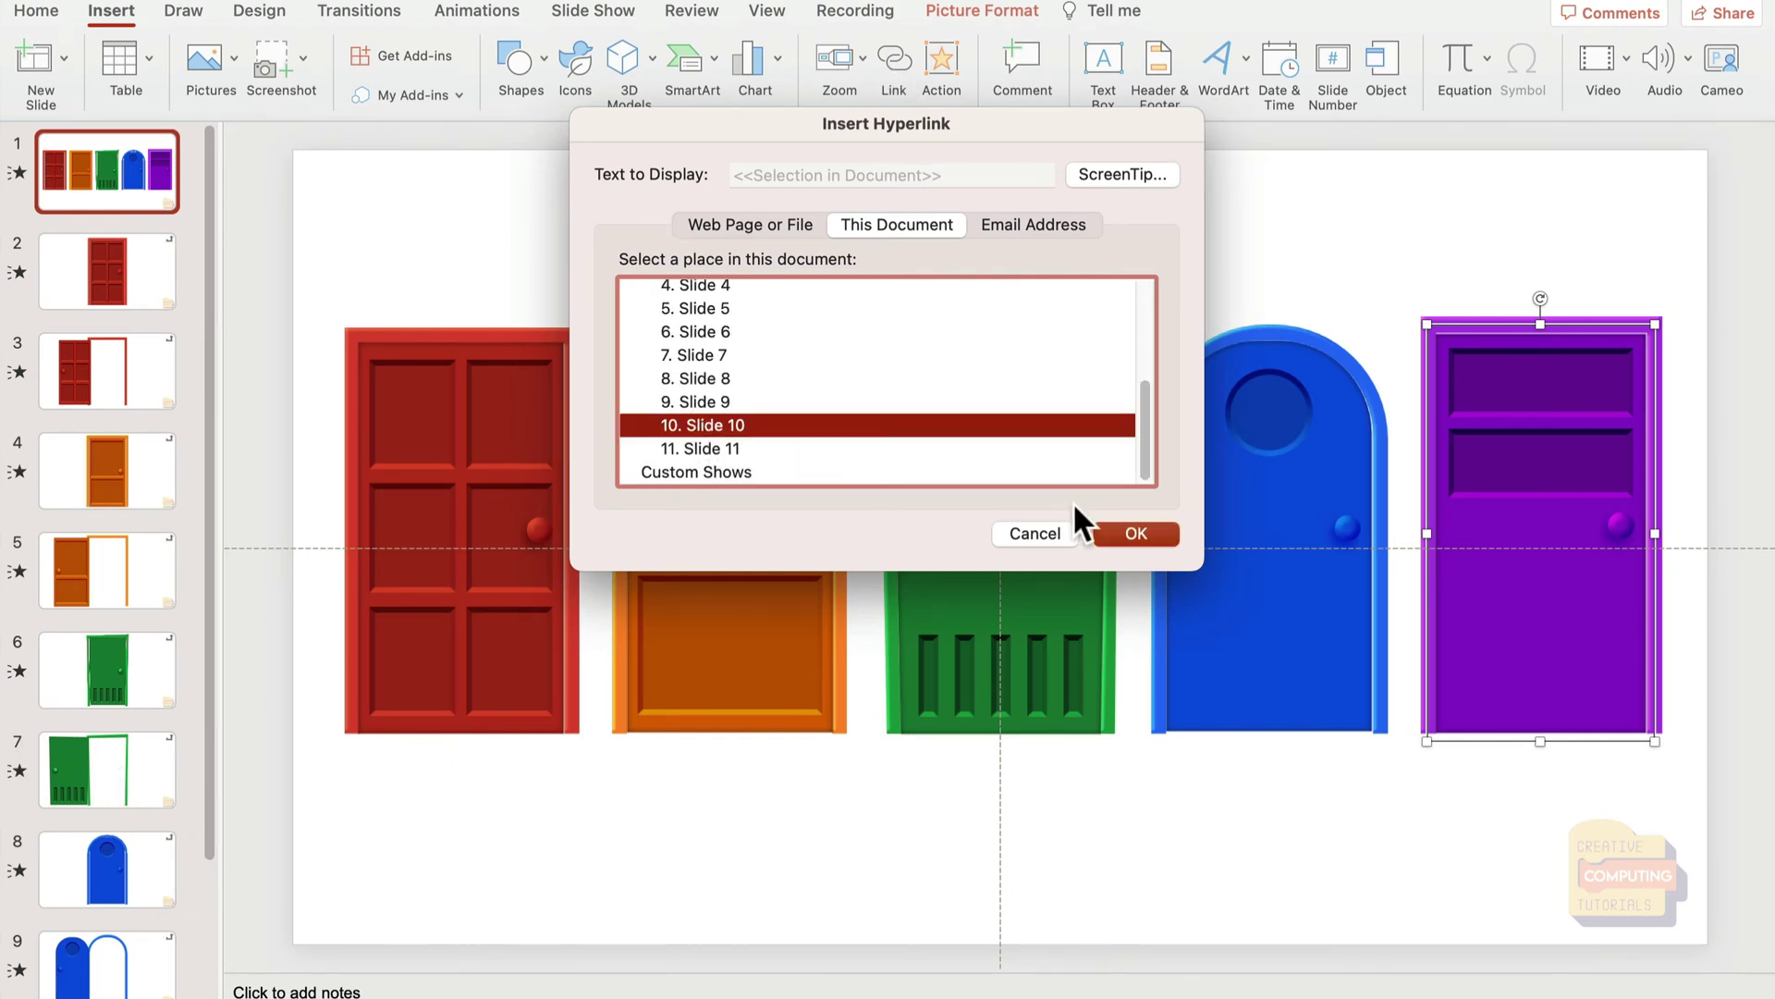
click(1134, 533)
click(529, 263)
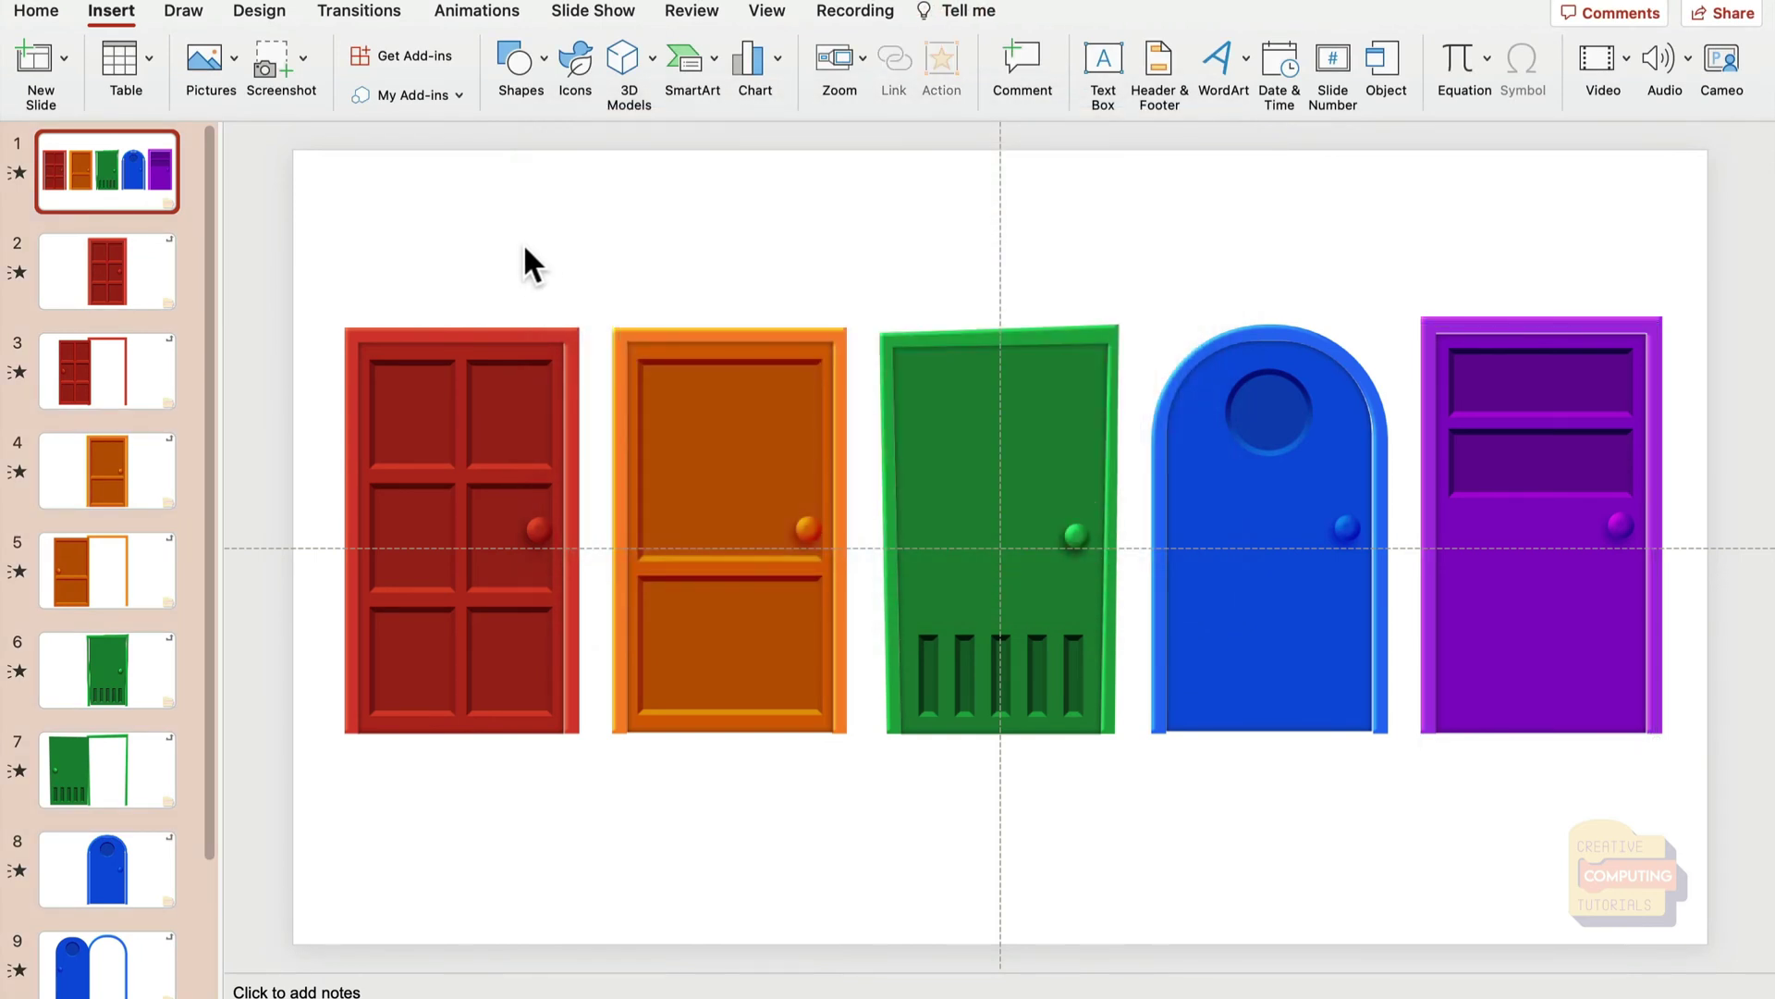
Step: Play the slide show from the start, following the green door link and returning to the title
click(575, 7)
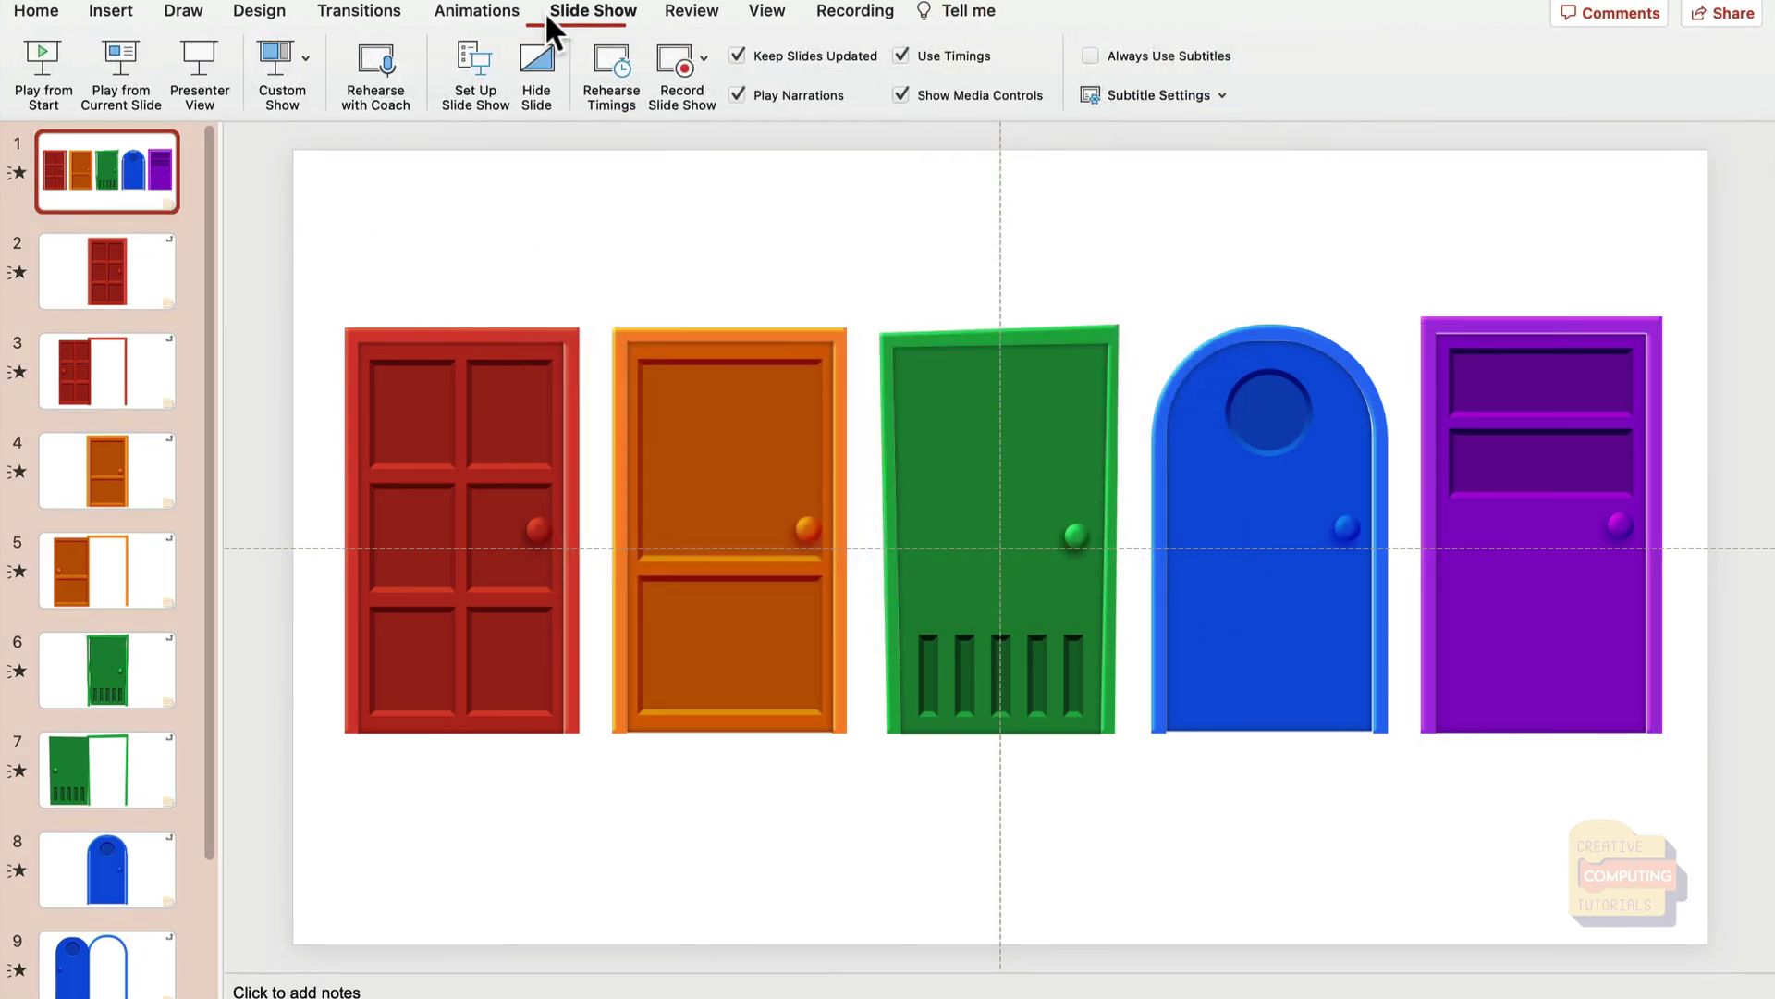
click(20, 67)
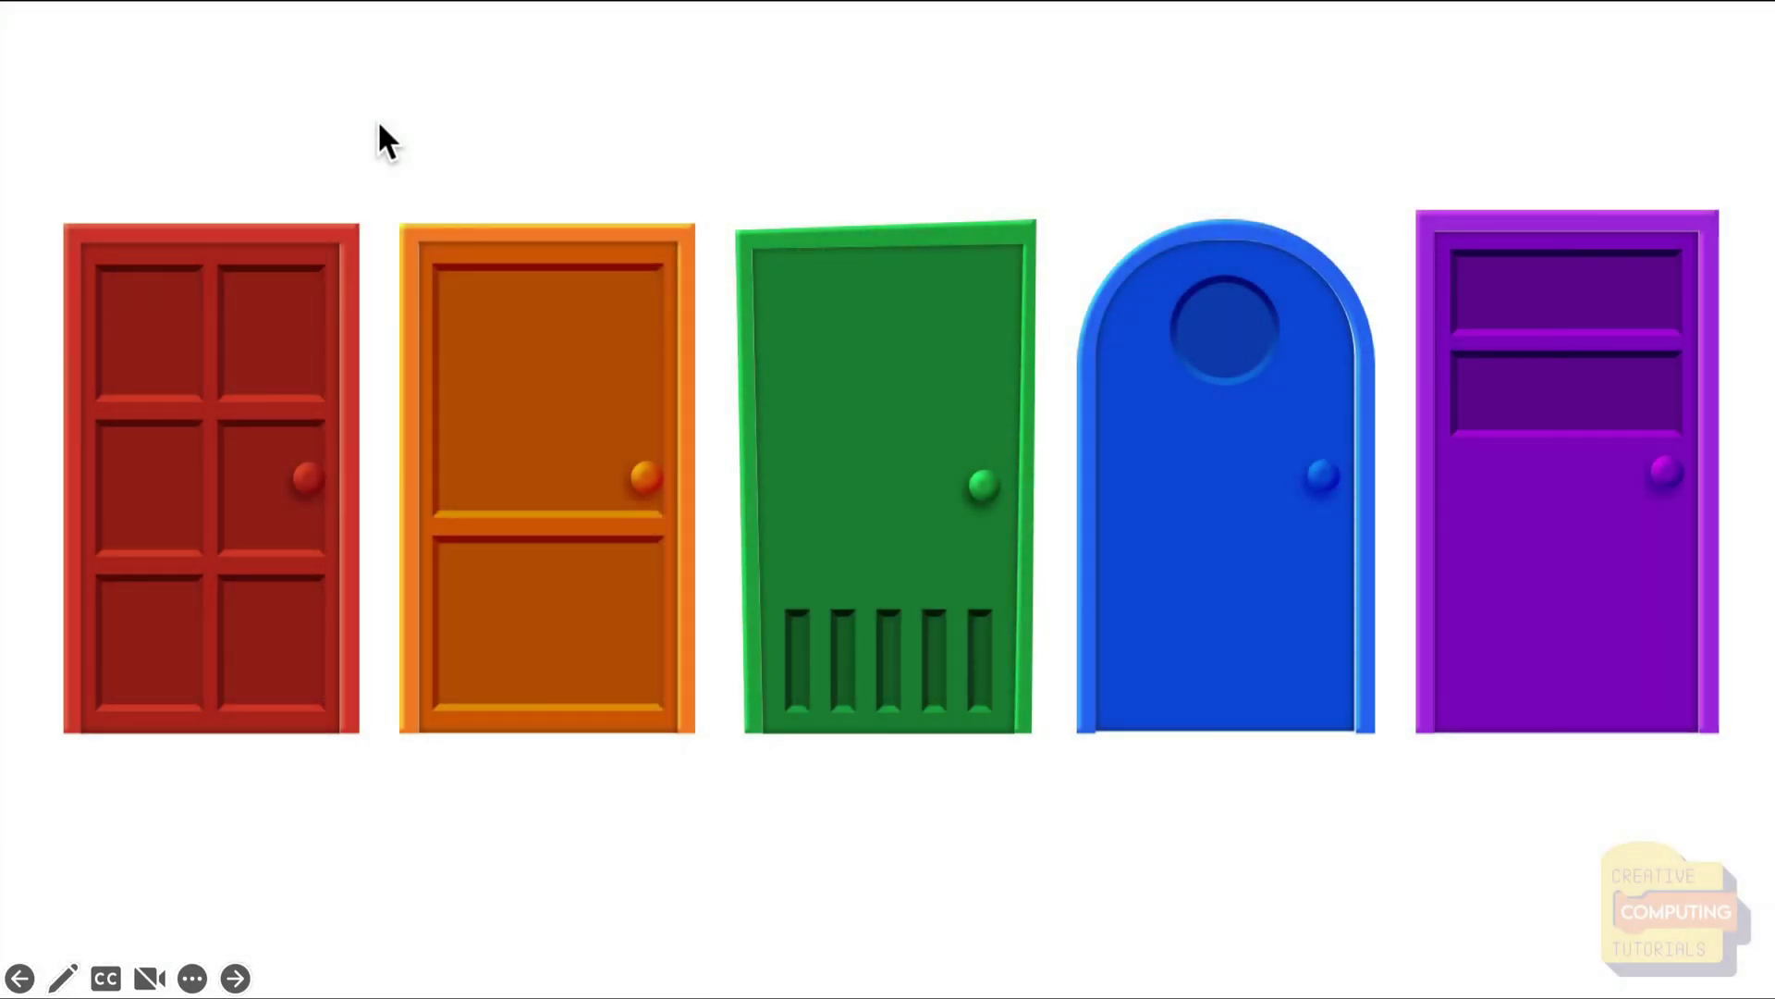
click(903, 486)
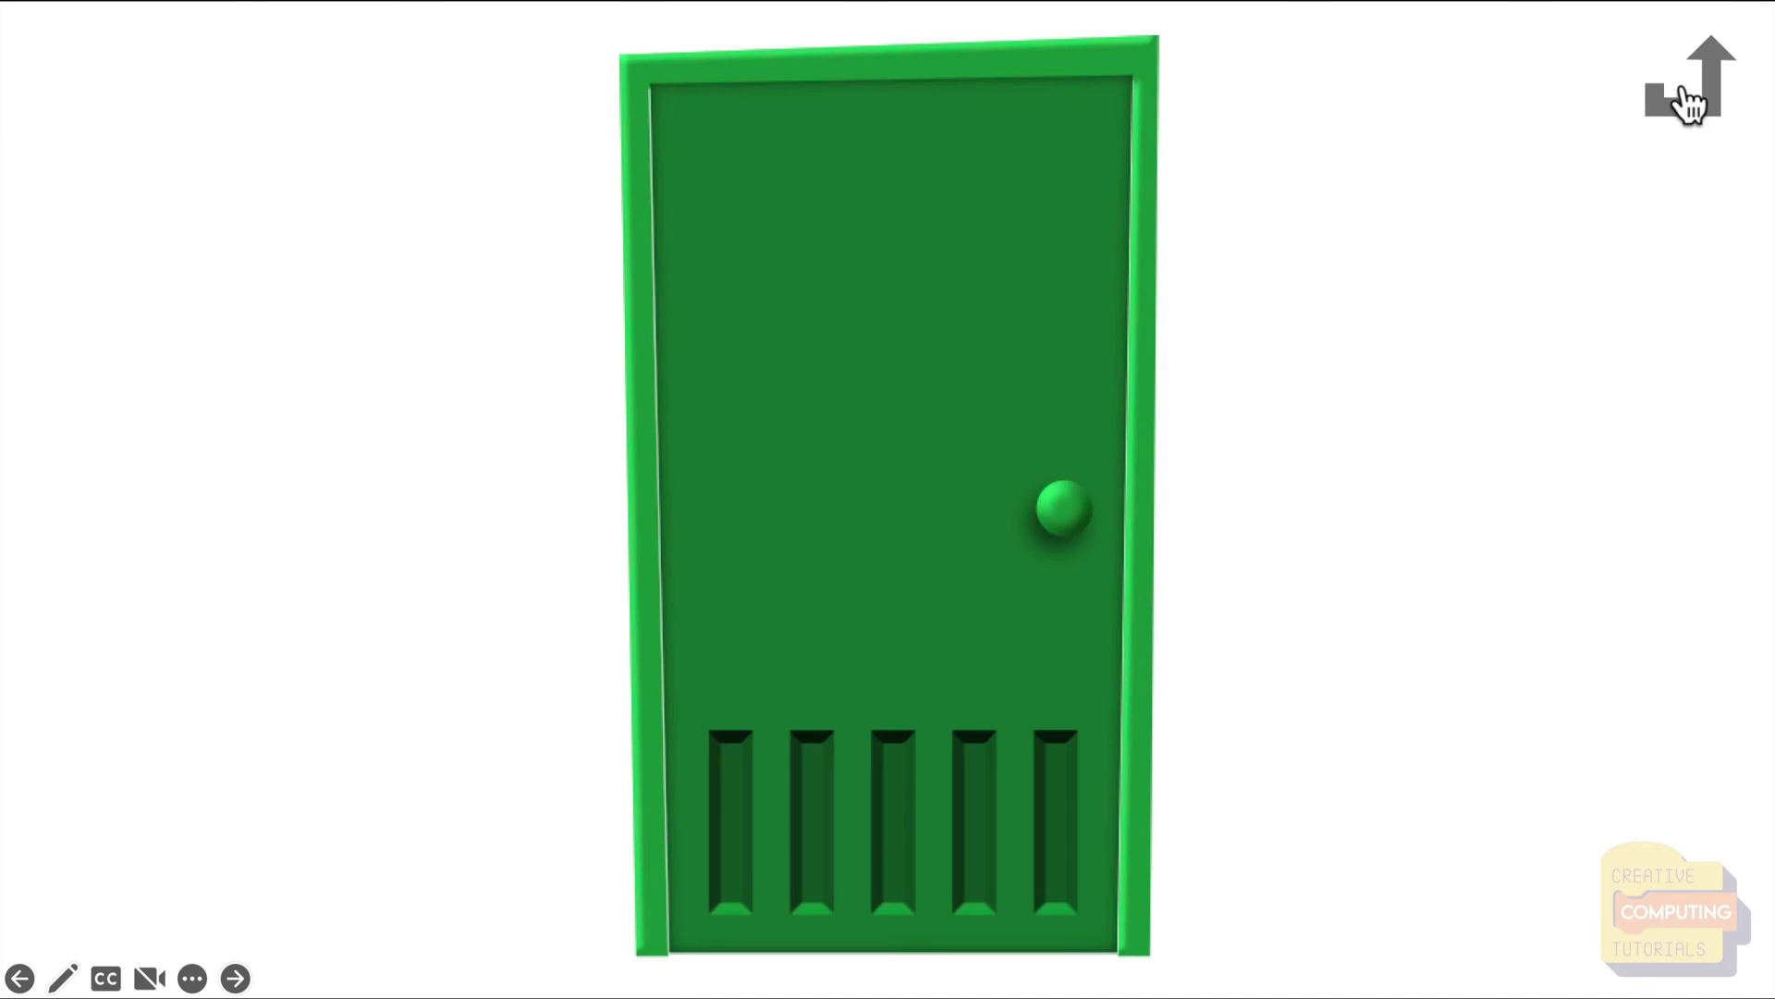
click(1683, 116)
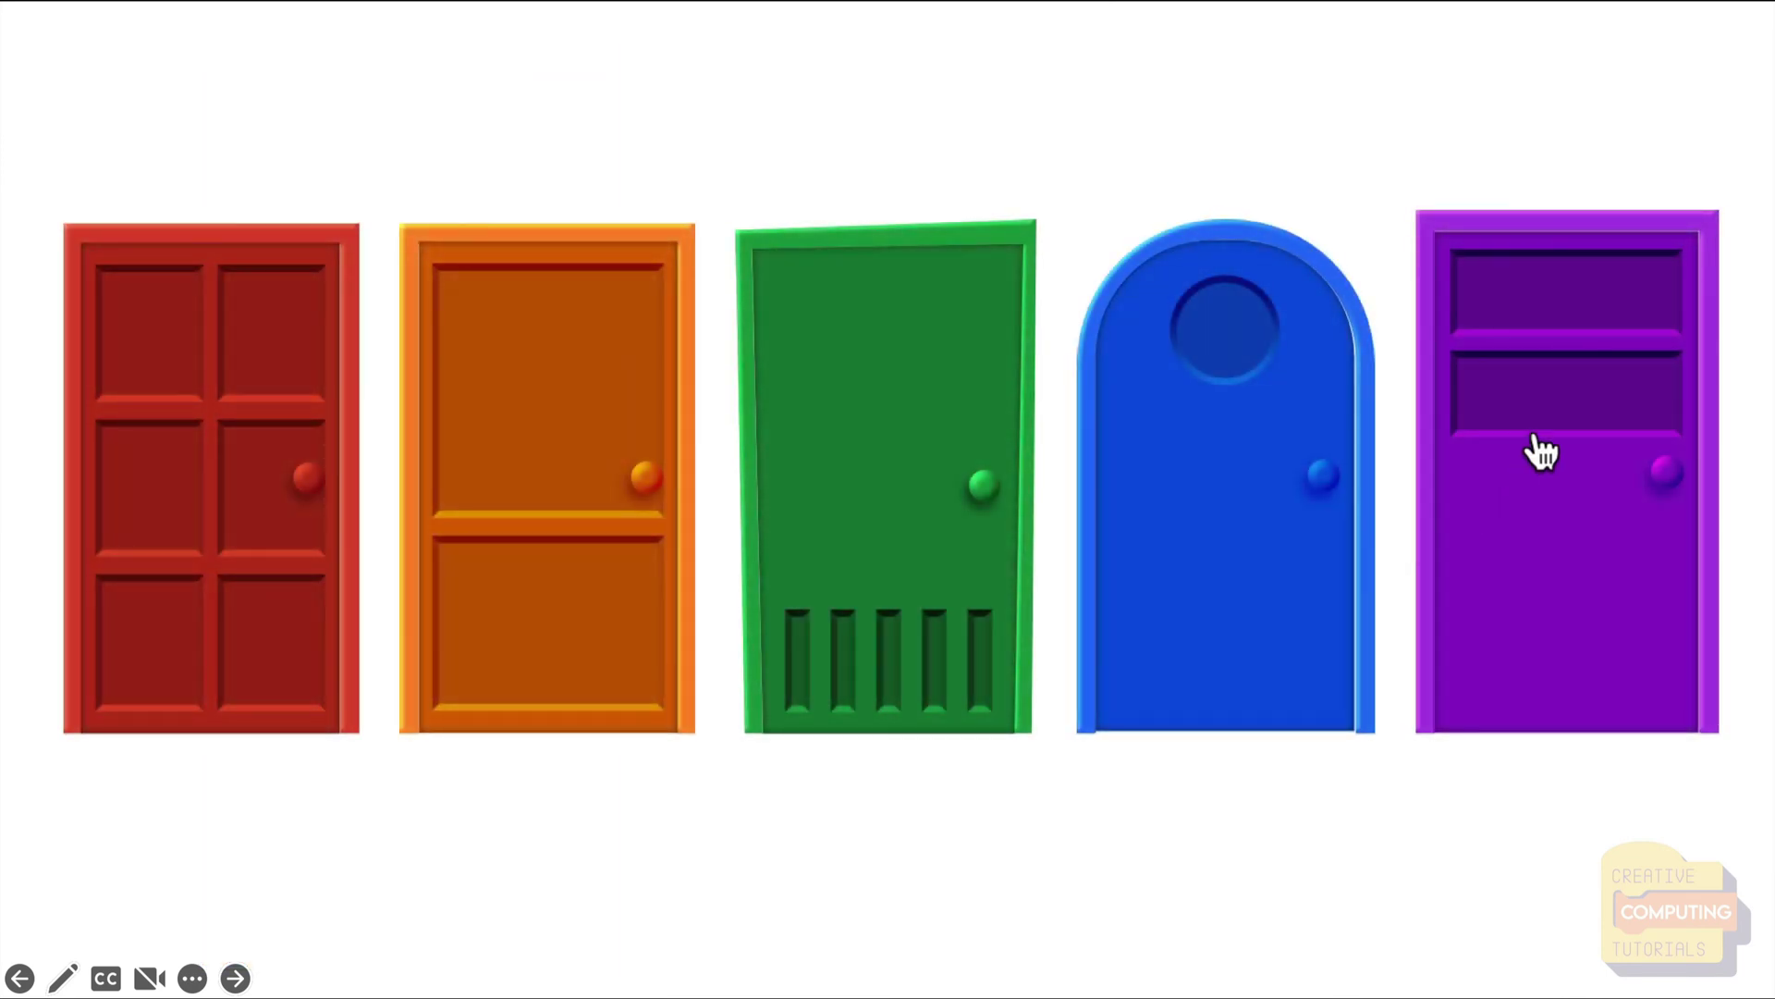
Step: Follow the purple door link, swing it open, return to the title slide, then open the orange door
click(1537, 442)
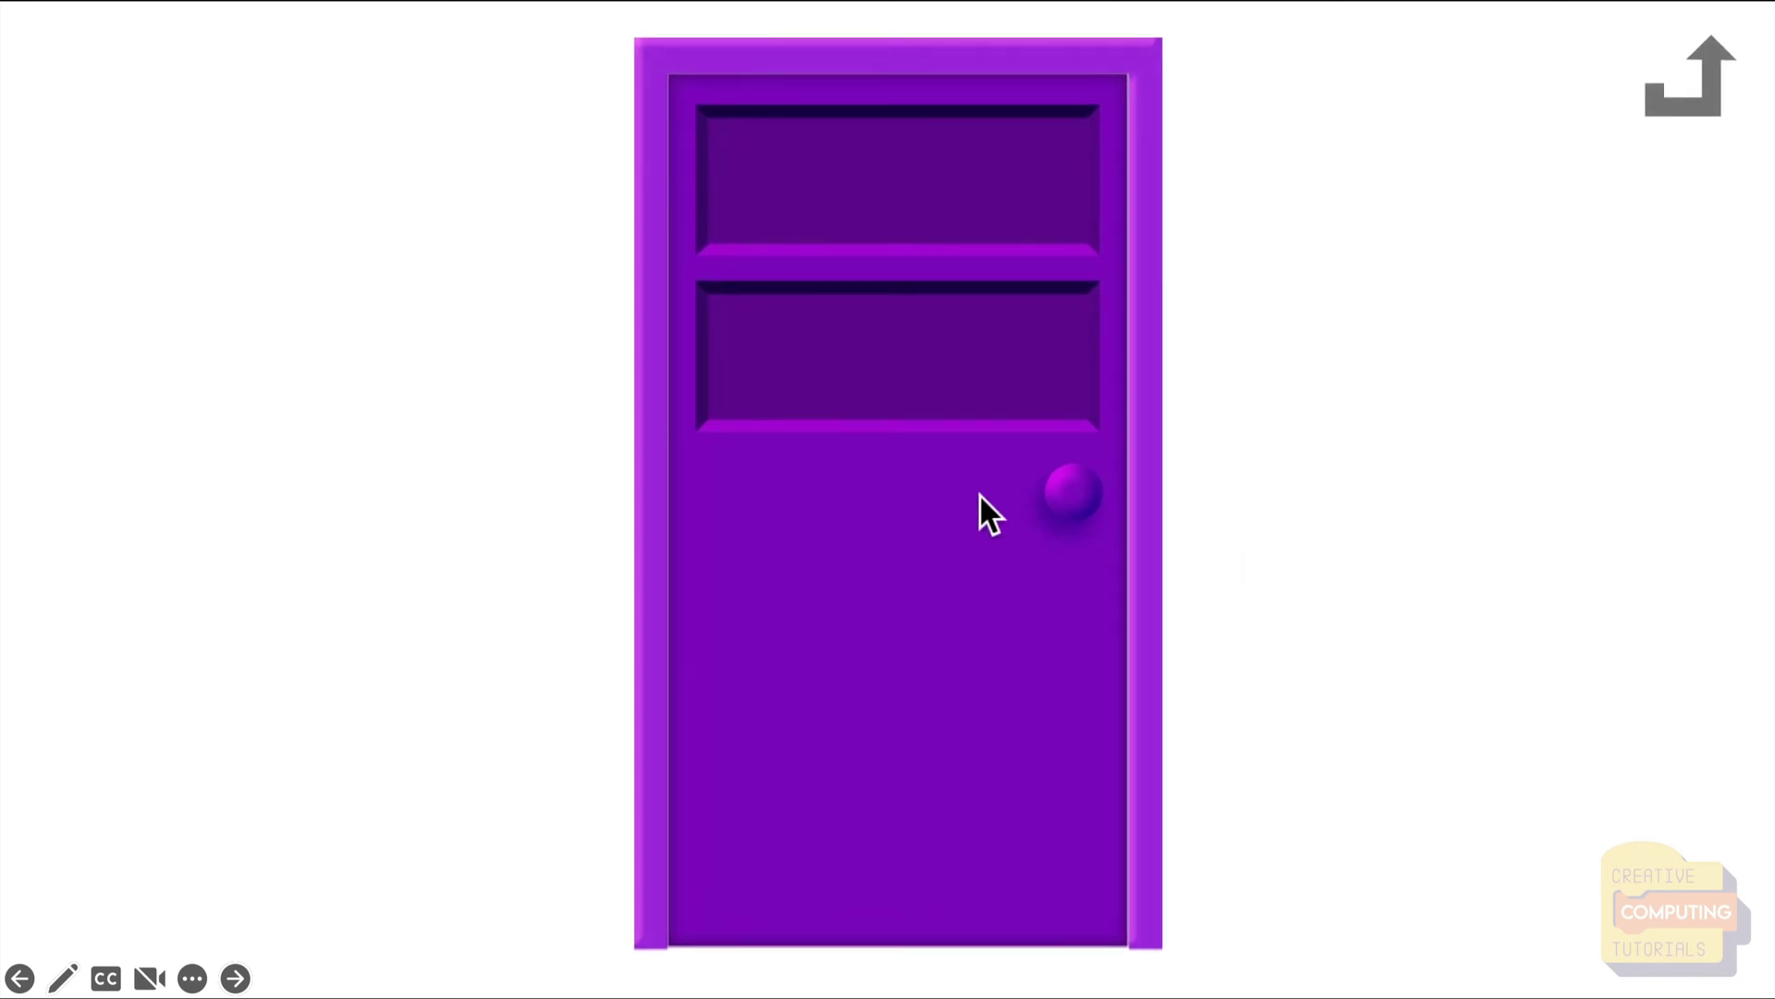
click(979, 492)
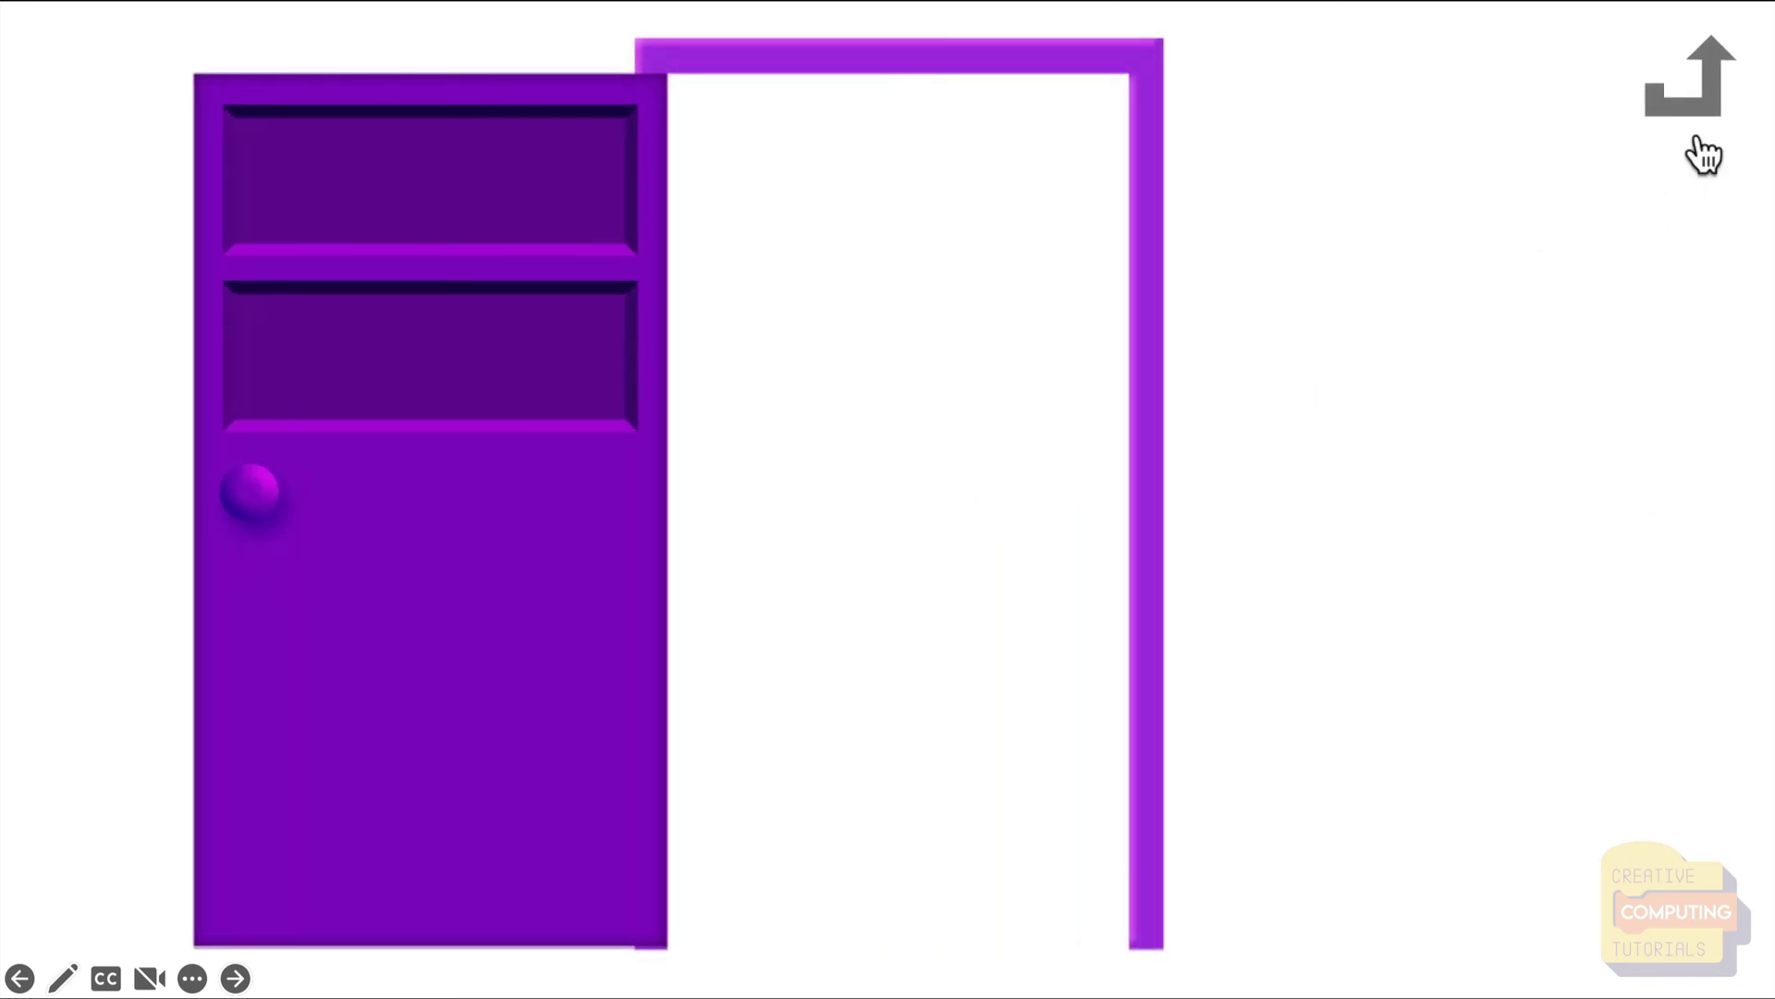
click(1701, 104)
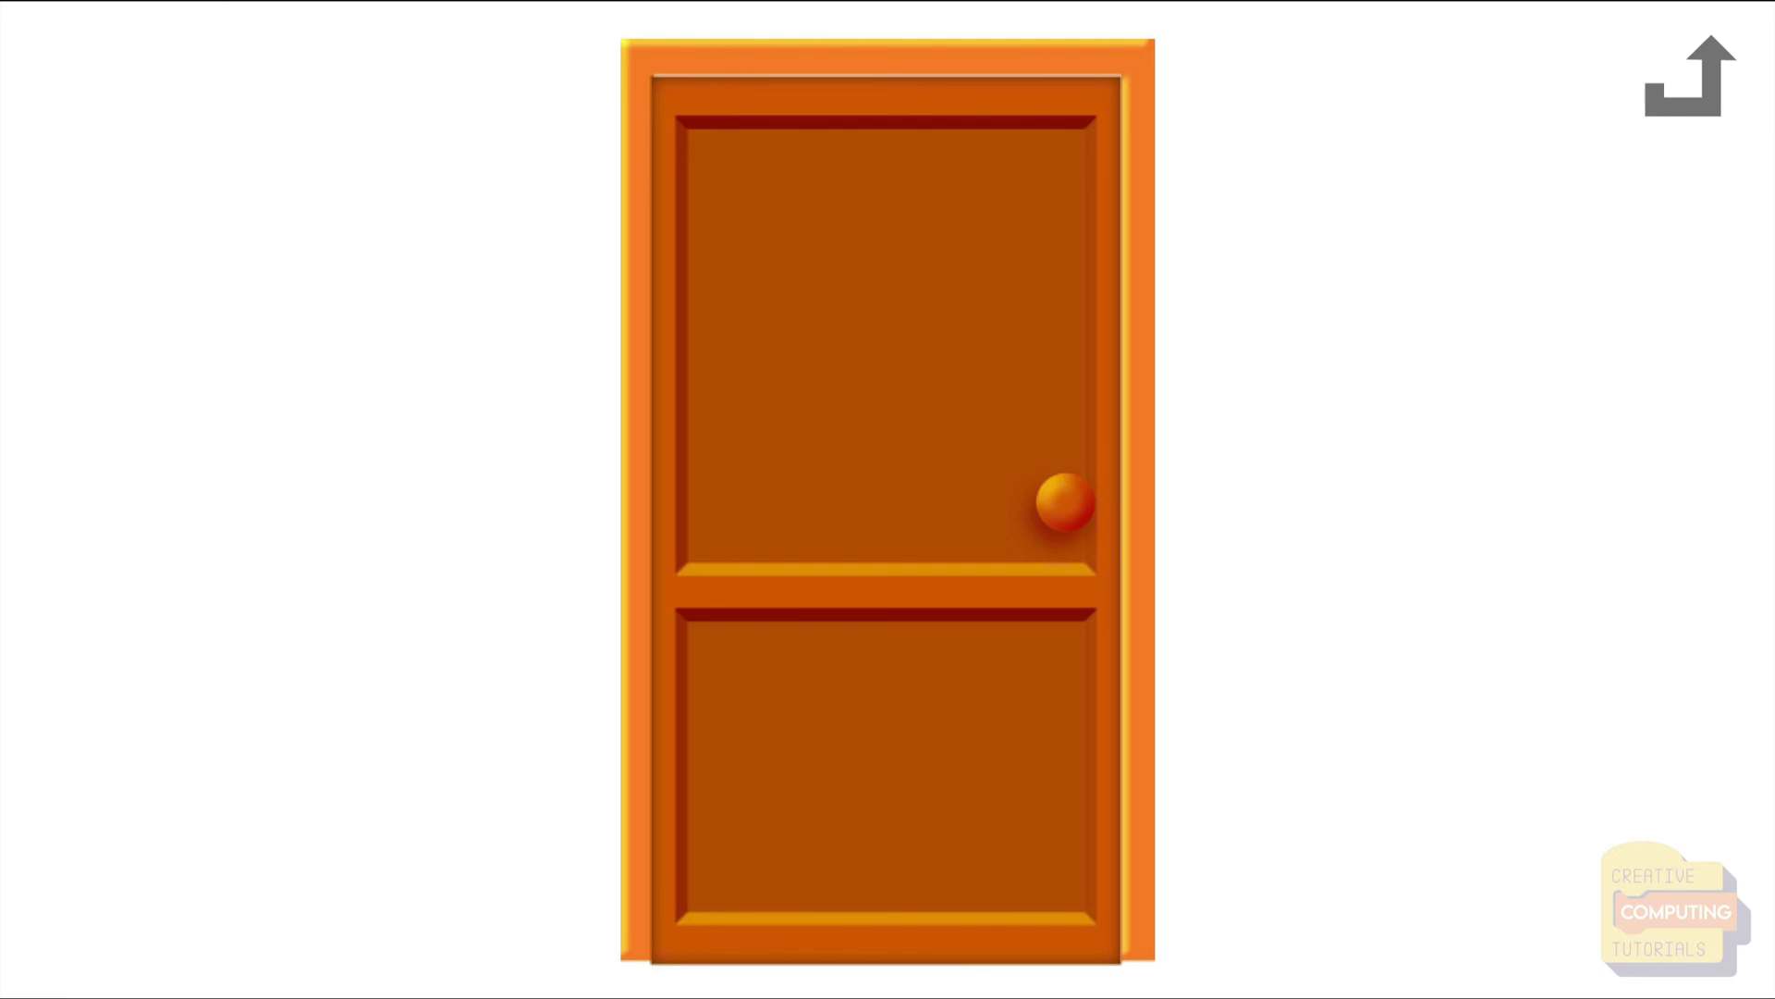
click(1002, 365)
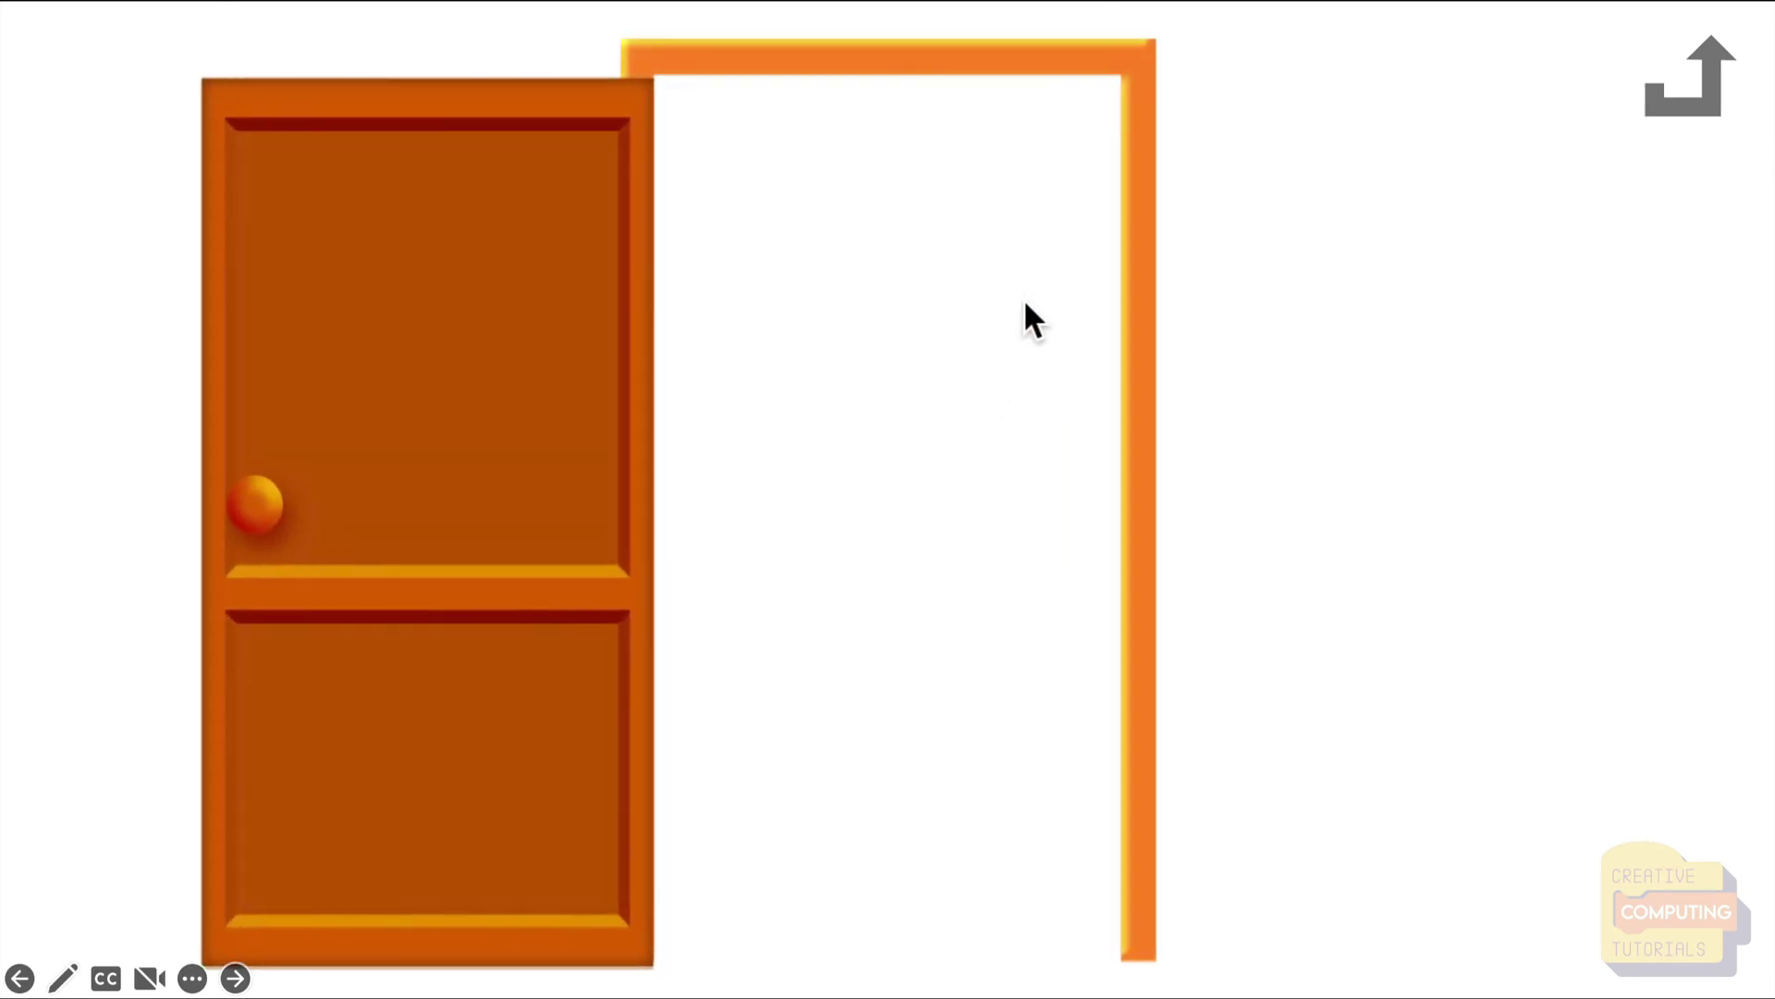